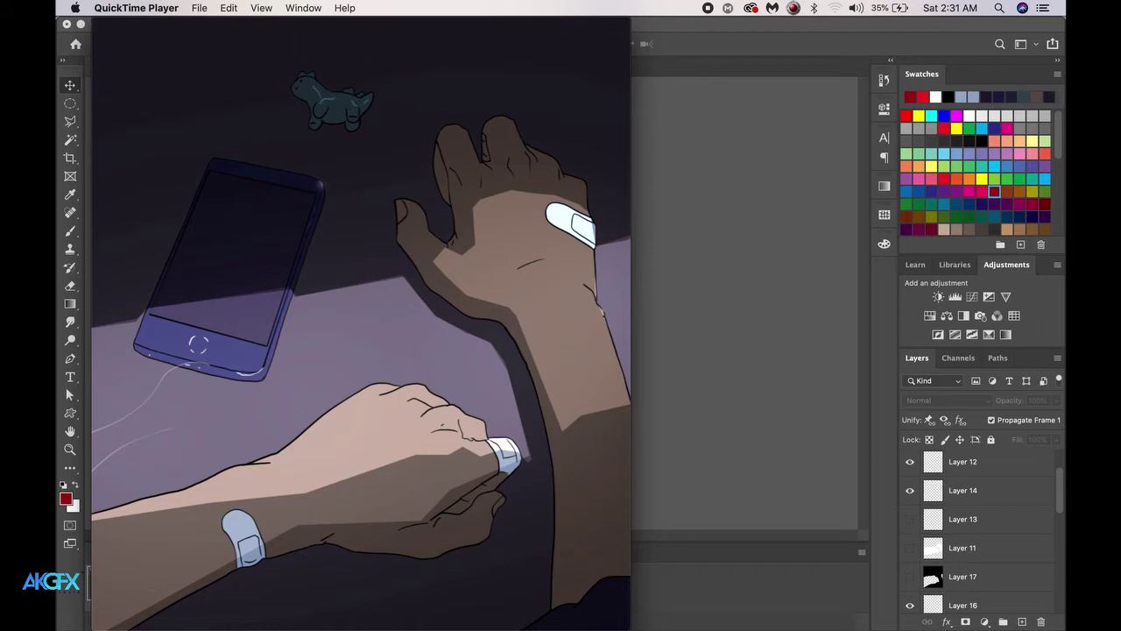
Bring the Photoshop document forward and open a Finder window on the Desktop folder.
click(788, 303)
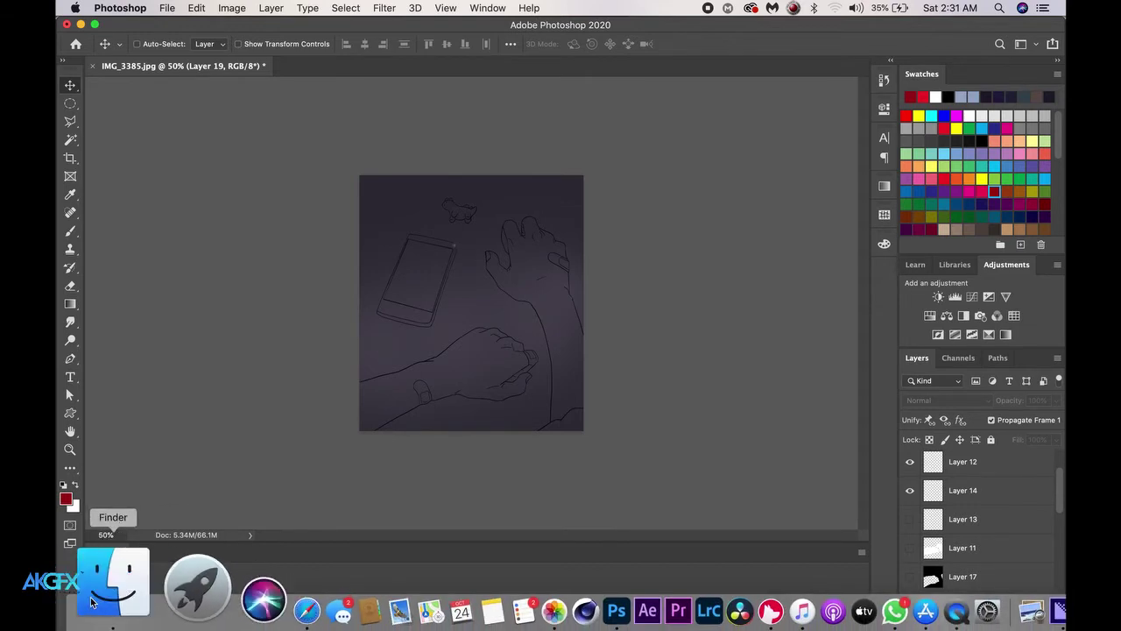
click(121, 585)
click(570, 194)
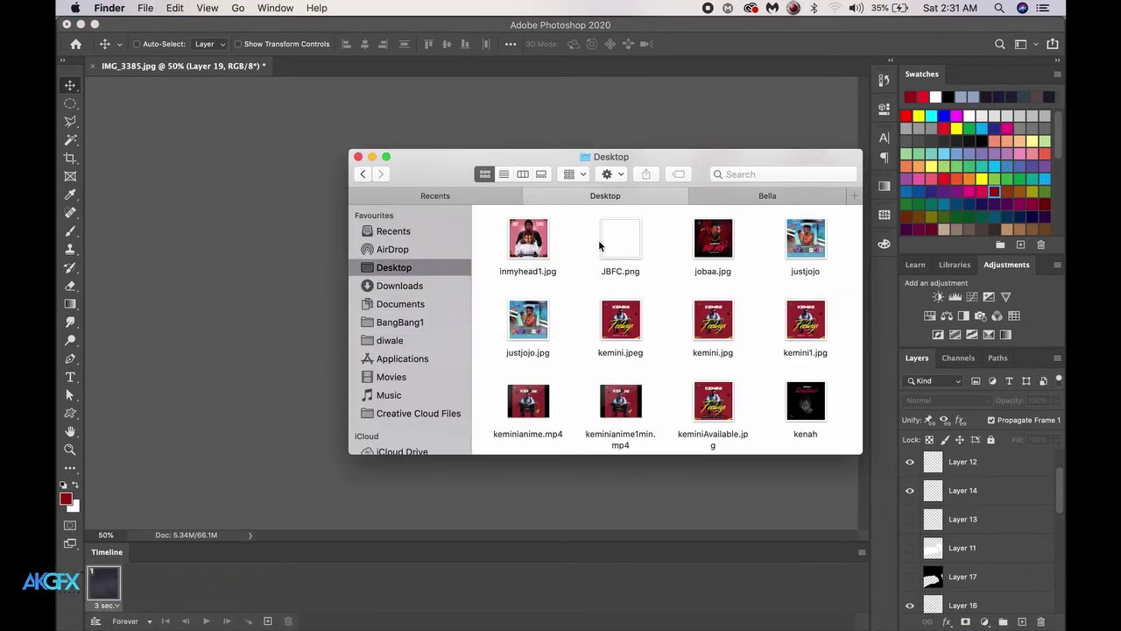
click(625, 251)
Find handanimation.mp4 on the Desktop, play it in QuickTime, then return to Photoshop.
key(b)
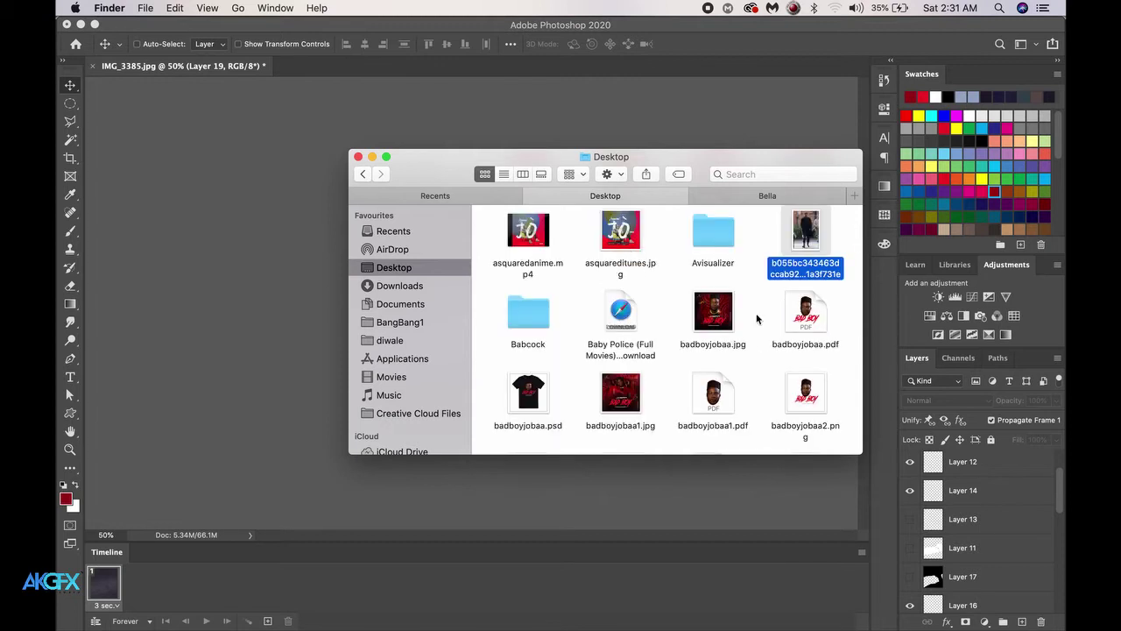
key(h)
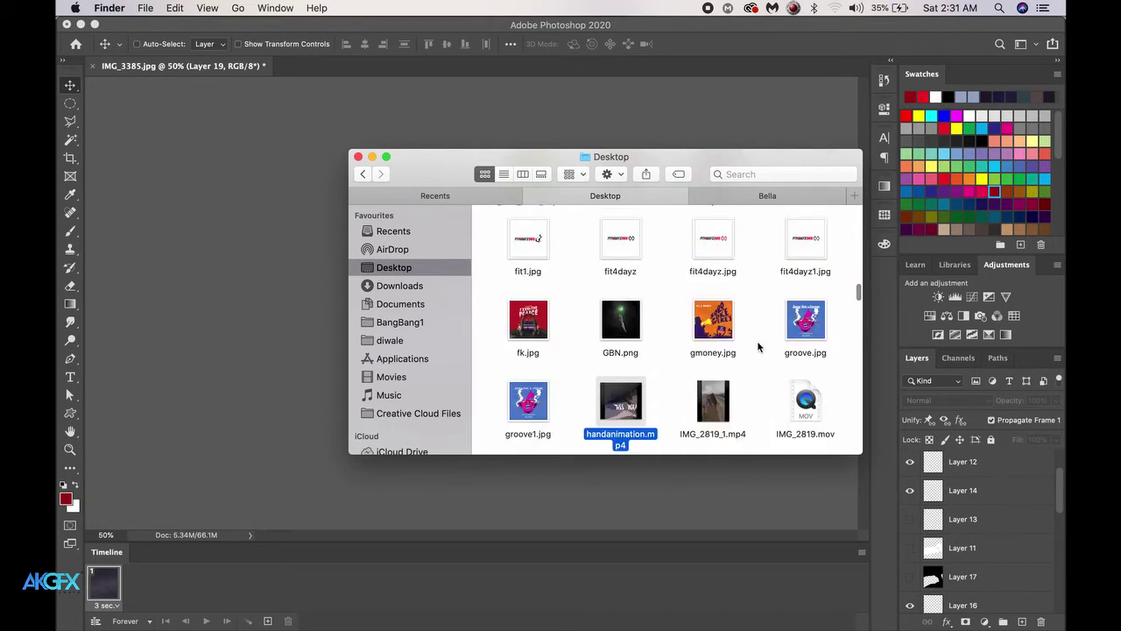
double_click(634, 420)
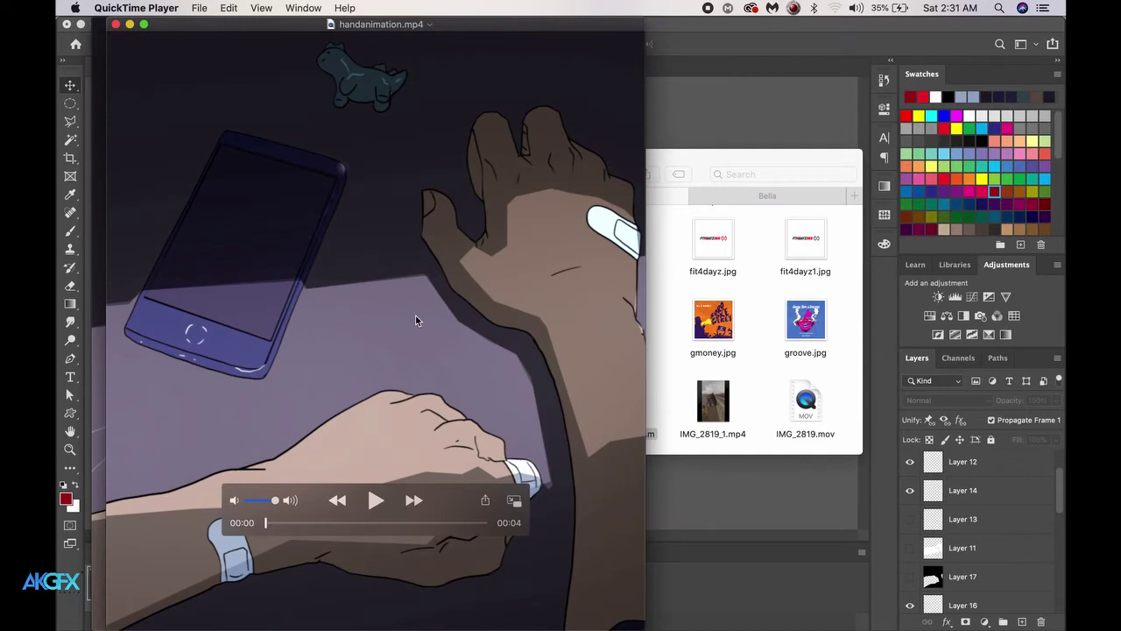
key(space)
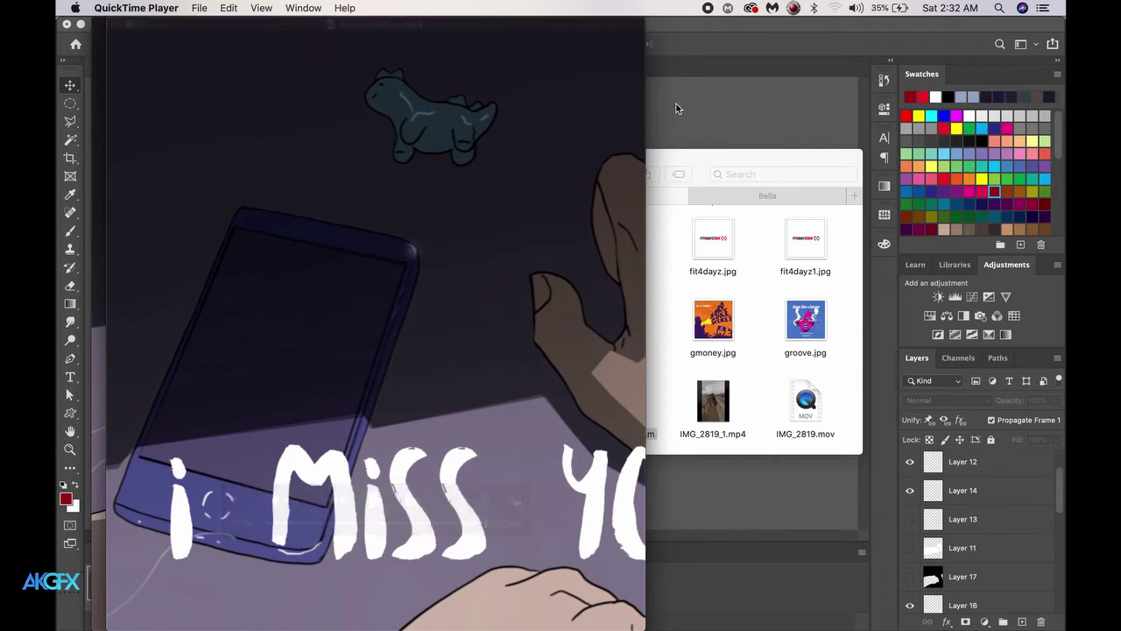
click(678, 101)
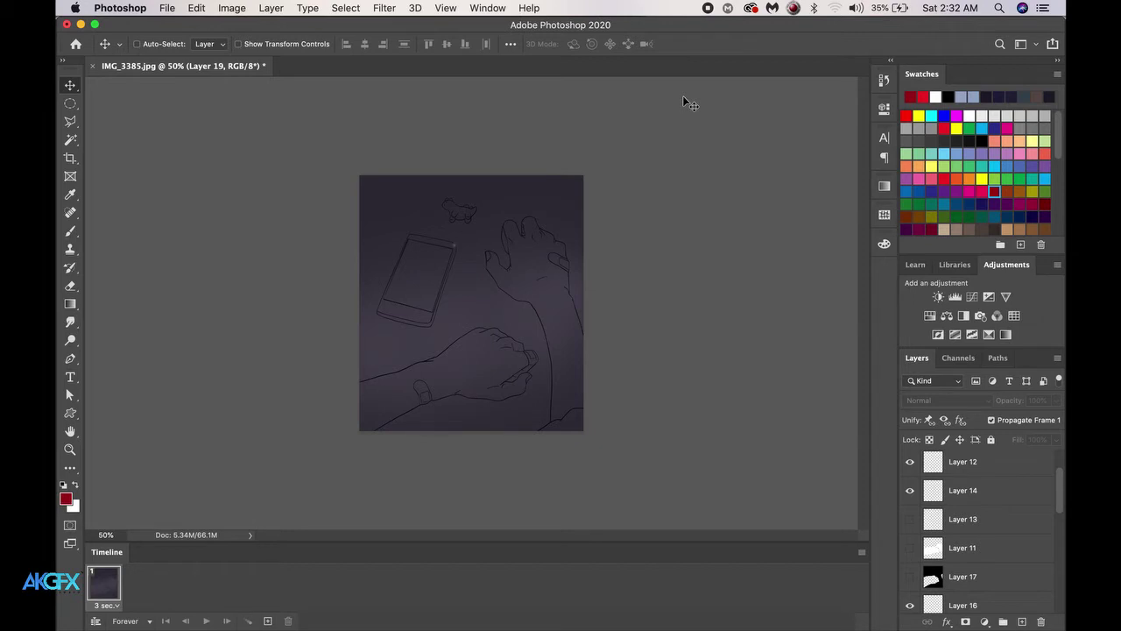
scroll(979, 552, up, 2)
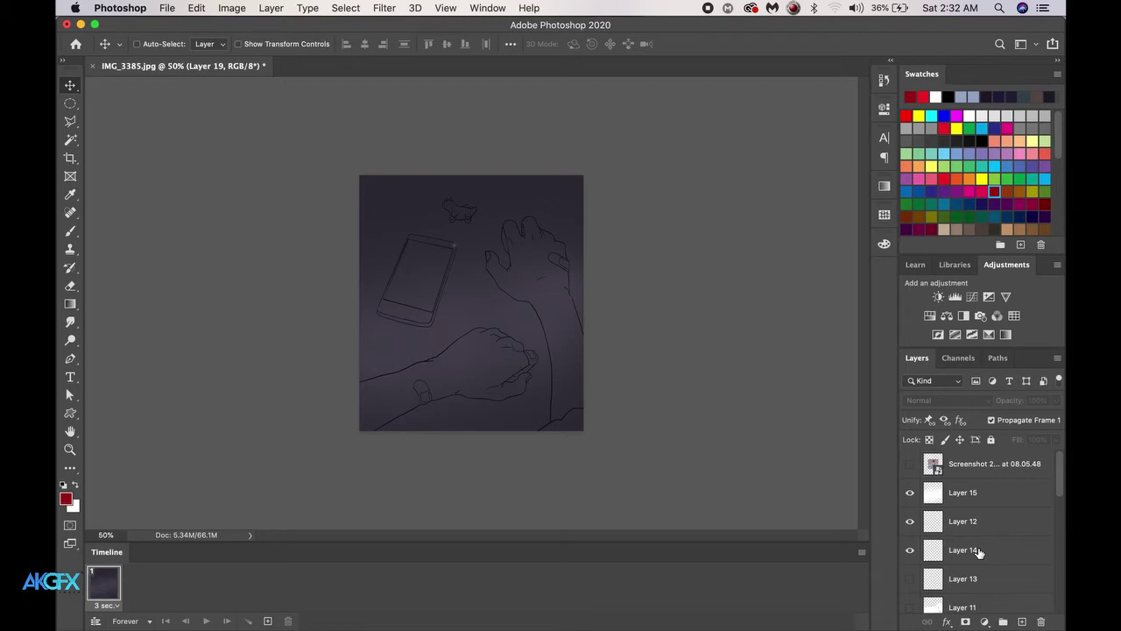
click(910, 522)
scroll(914, 524, down, 5)
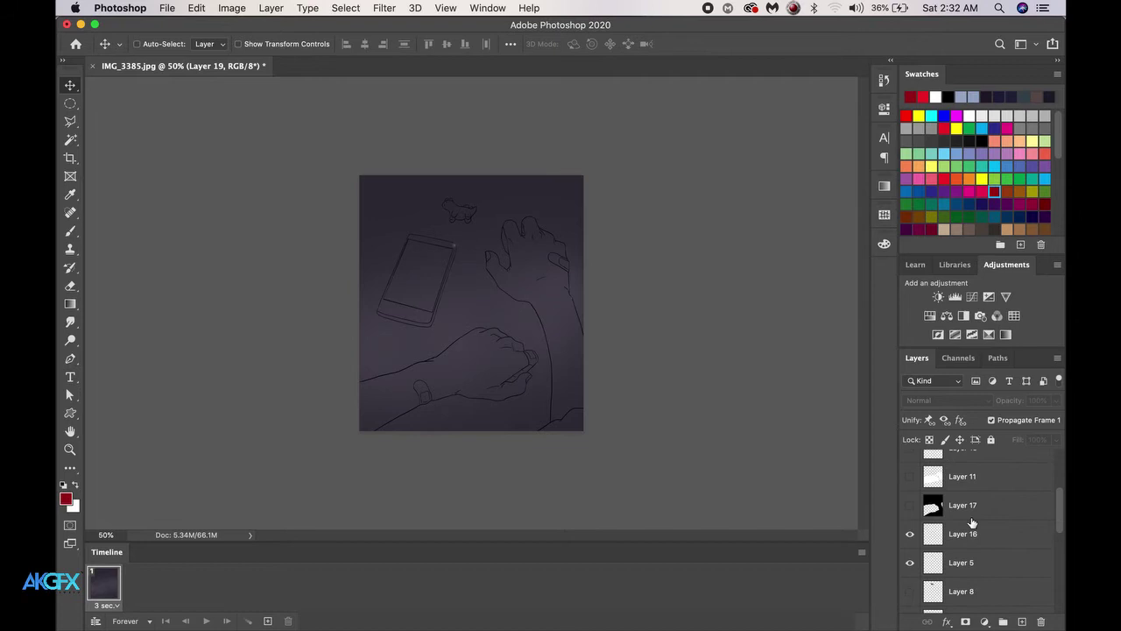
click(910, 530)
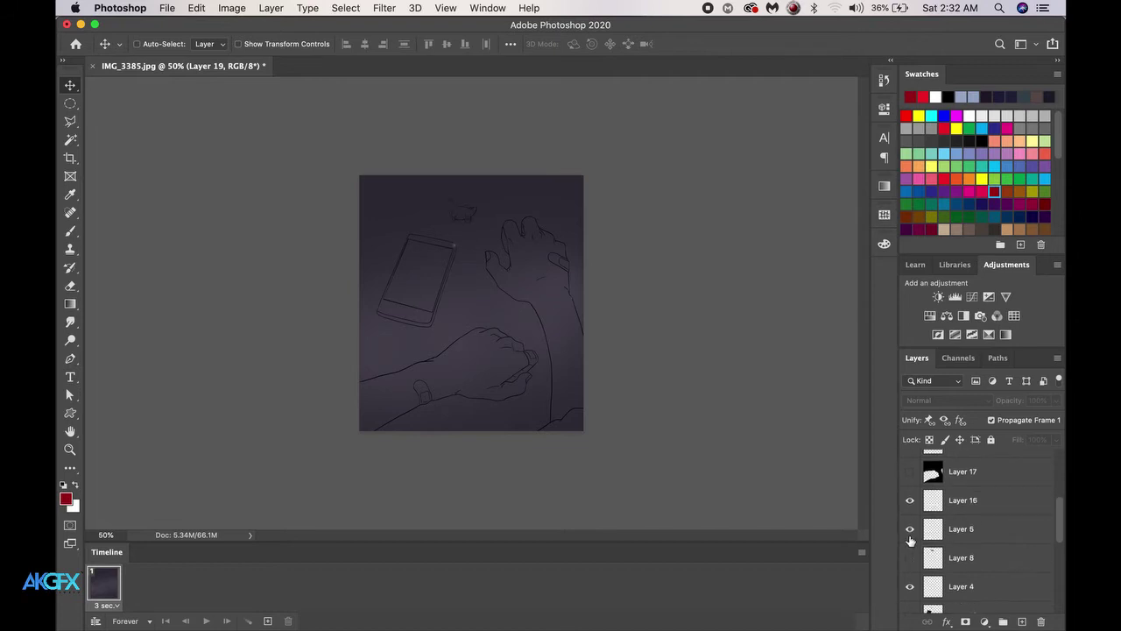
scroll(911, 539, down, 3)
click(911, 494)
click(910, 496)
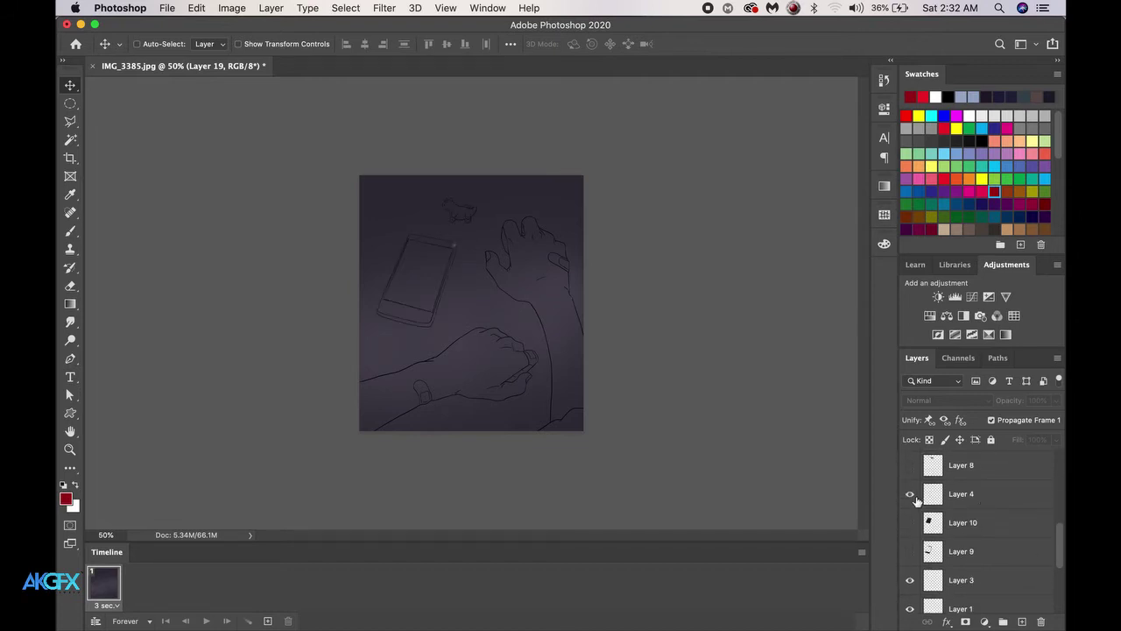
click(910, 499)
click(910, 496)
scroll(911, 508, down, 3)
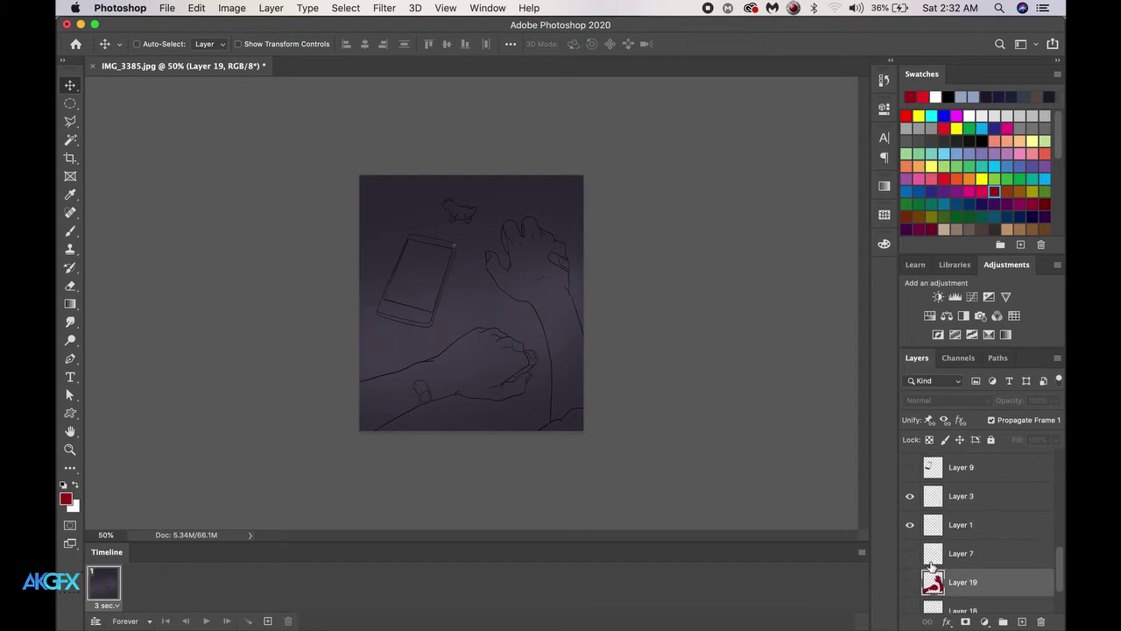
click(911, 498)
click(909, 496)
click(910, 496)
click(909, 496)
click(911, 497)
click(911, 497)
click(911, 497)
click(911, 524)
click(911, 525)
click(912, 525)
click(912, 525)
click(910, 497)
click(911, 473)
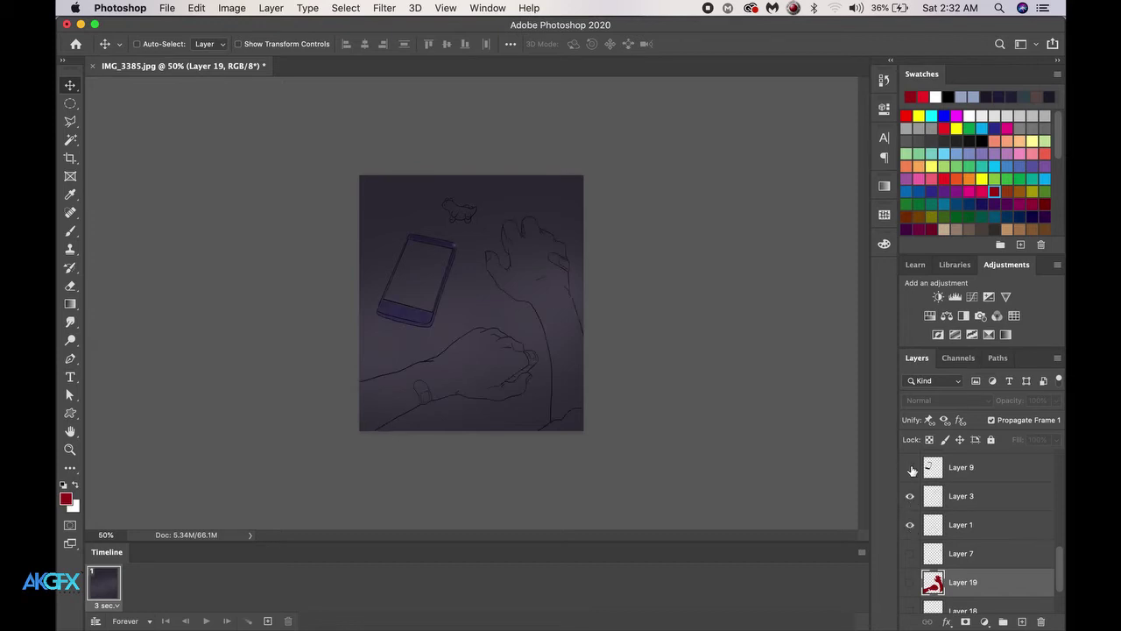
click(910, 472)
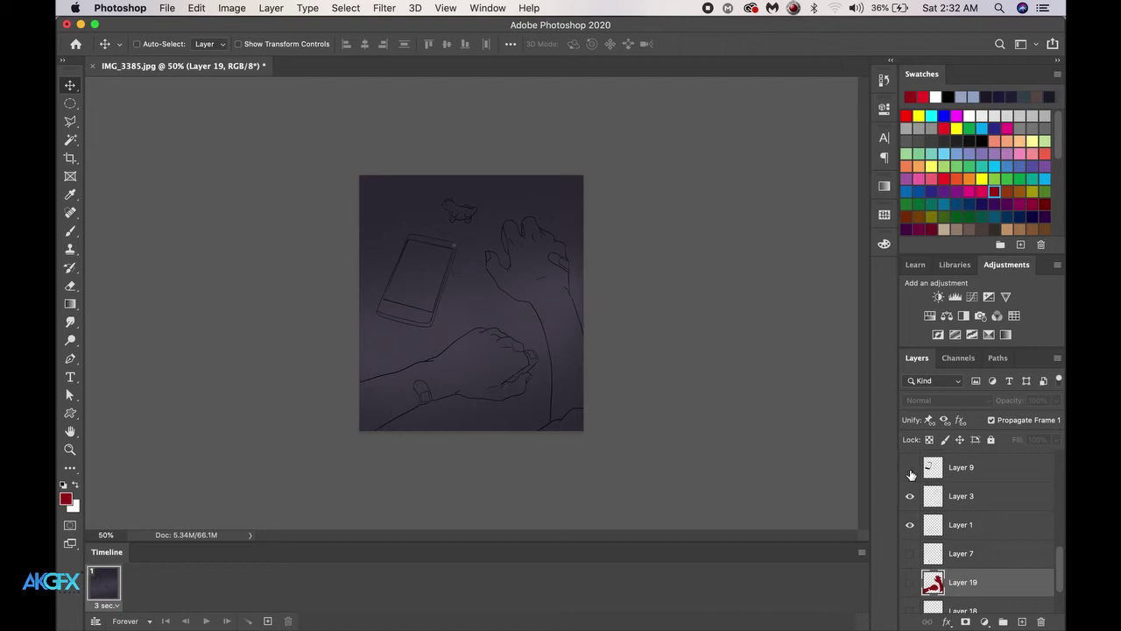
click(911, 473)
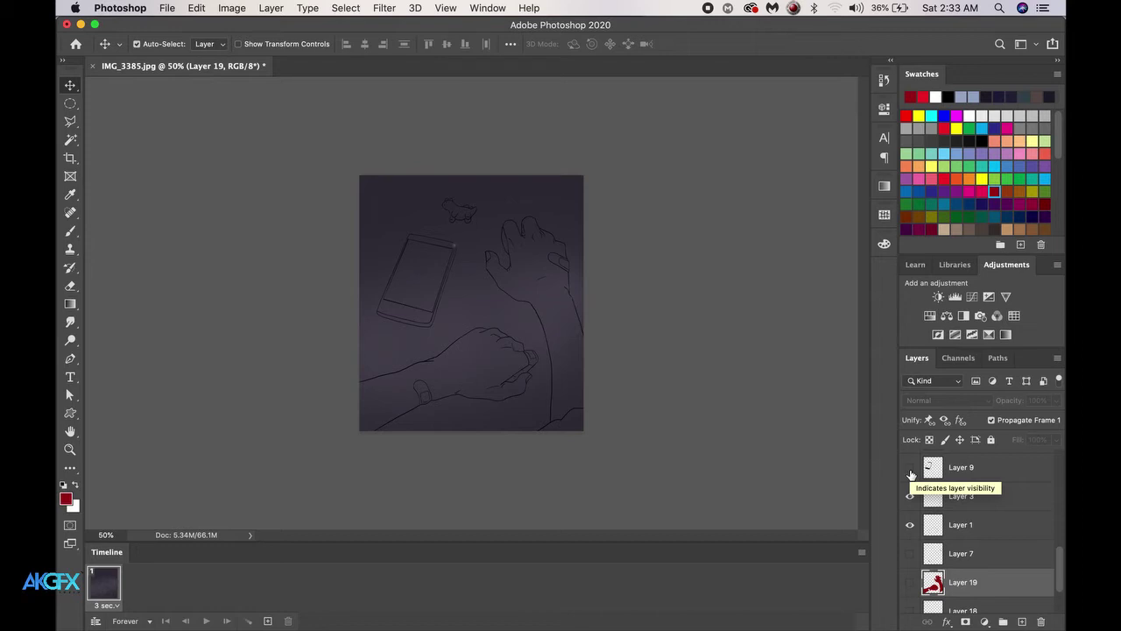
Zoom into the hand sketch on the canvas.
key(super+equal)
key(super+equal)
key(super+equal)
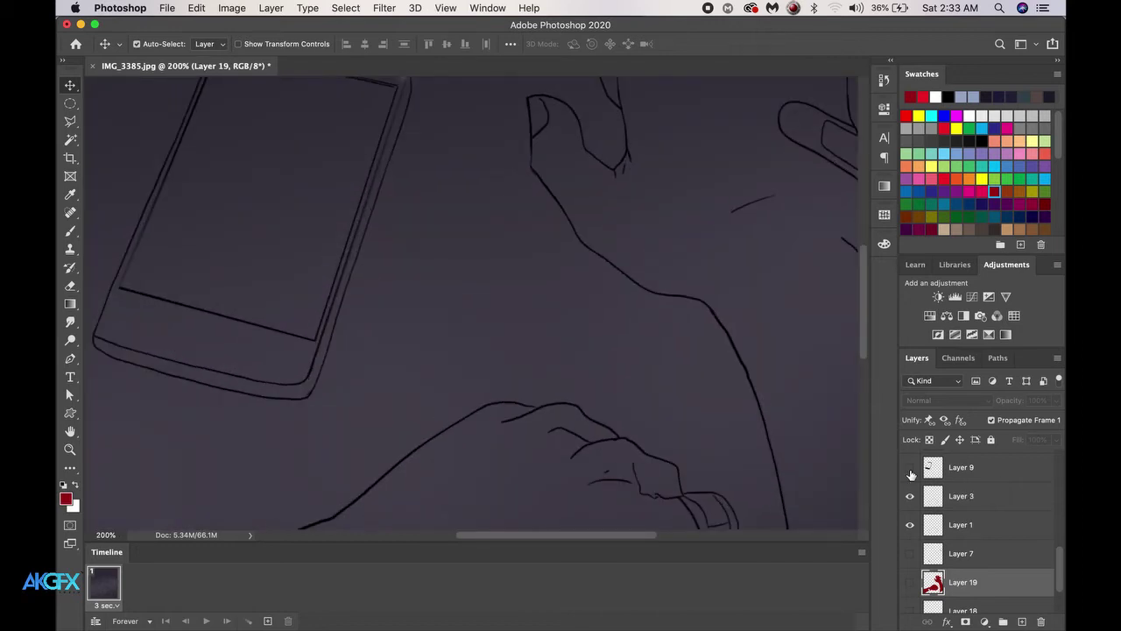
scroll(793, 364, up, 5)
scroll(792, 363, right, 5)
scroll(793, 367, down, 5)
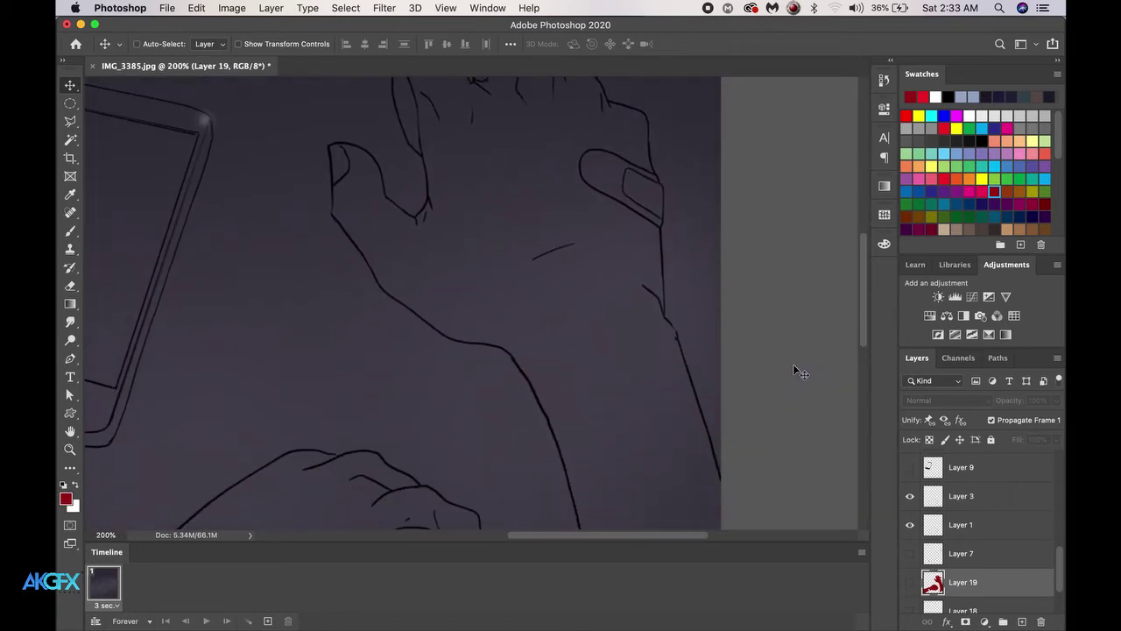
scroll(443, 263, up, 2)
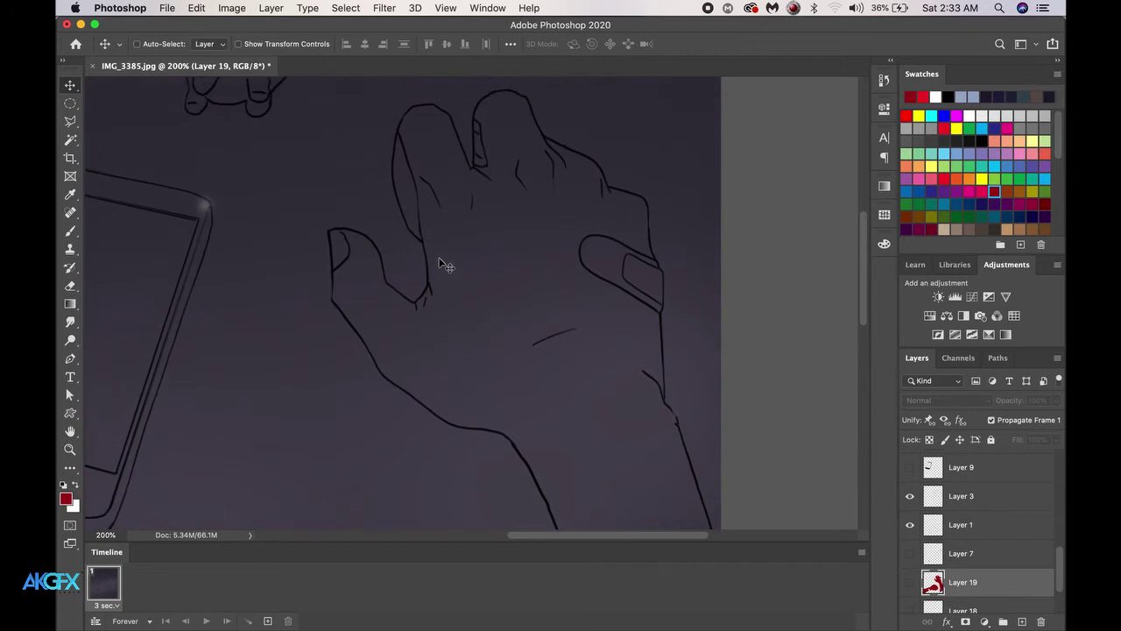
Choose the Magic Wand tool and move around the upper right hand and forearm.
click(70, 142)
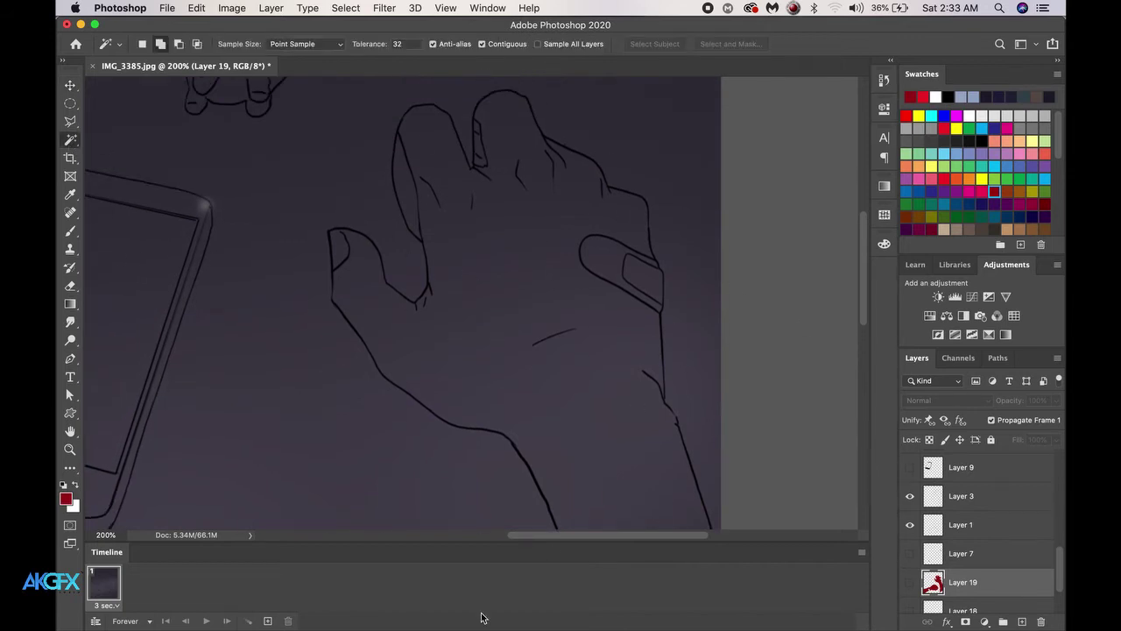
scroll(634, 496, down, 10)
scroll(632, 494, right, 3)
scroll(633, 495, down, 5)
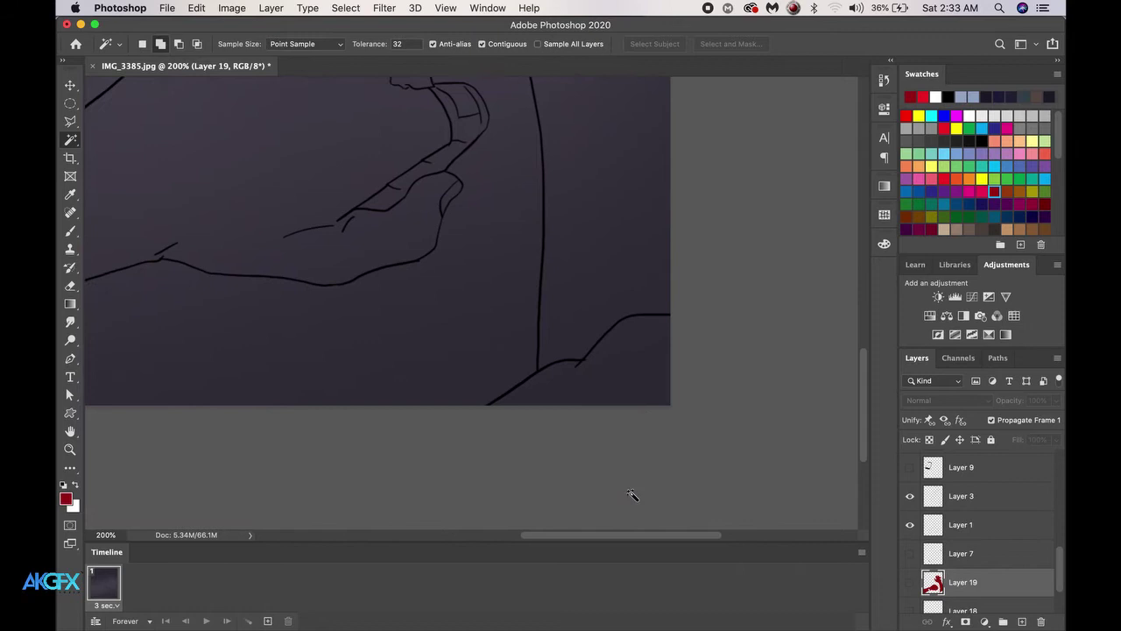
scroll(633, 494, up, 5)
scroll(633, 494, right, 2)
scroll(532, 324, up, 6)
scroll(532, 324, left, 4)
scroll(532, 324, down, 4)
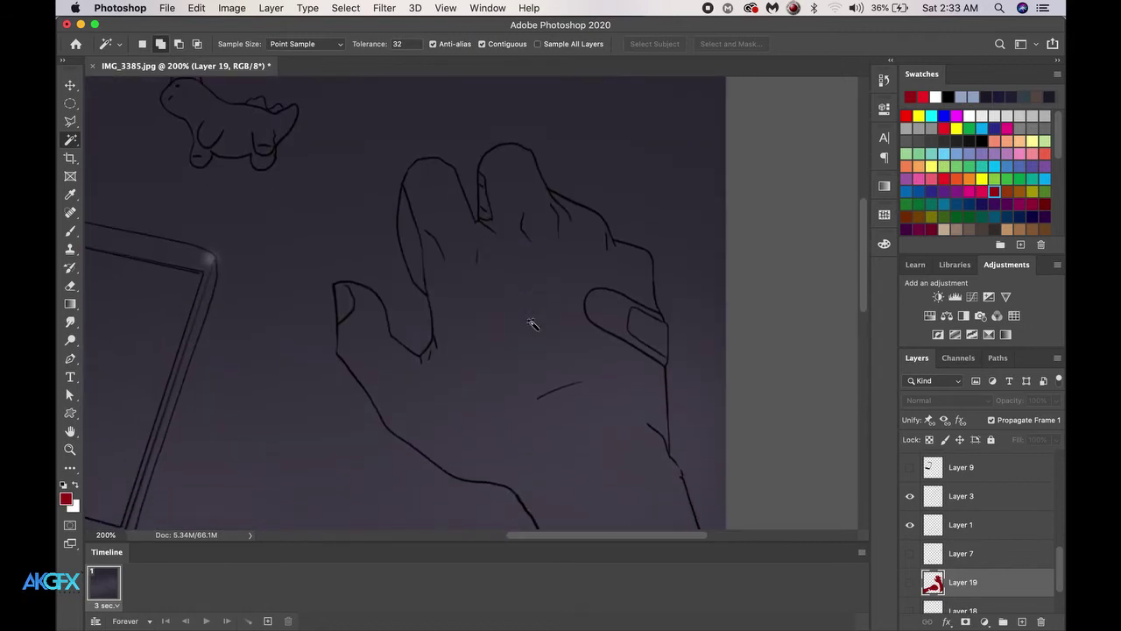
scroll(471, 326, up, 3)
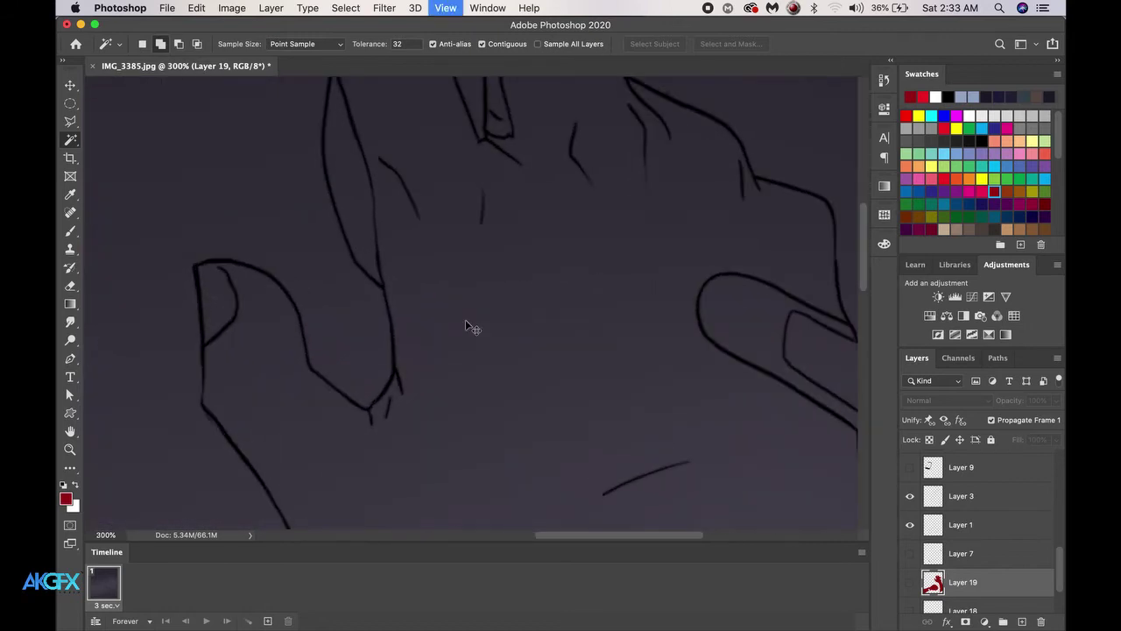
scroll(348, 295, up, 1)
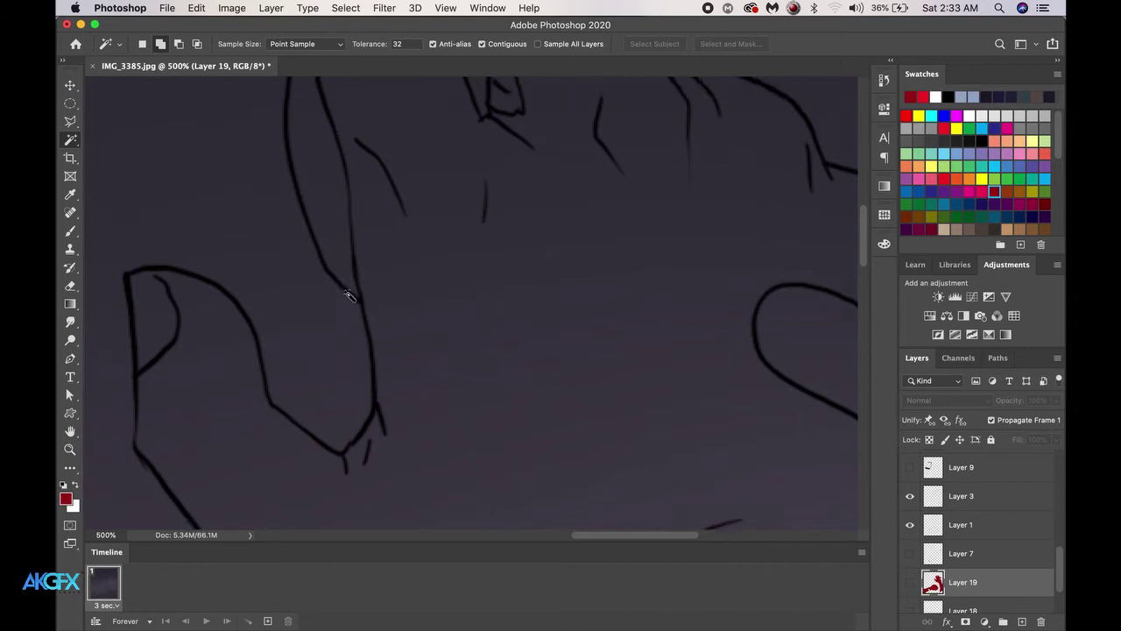
scroll(348, 295, down, 5)
scroll(348, 295, left, 1)
scroll(347, 295, up, 2)
scroll(348, 295, left, 4)
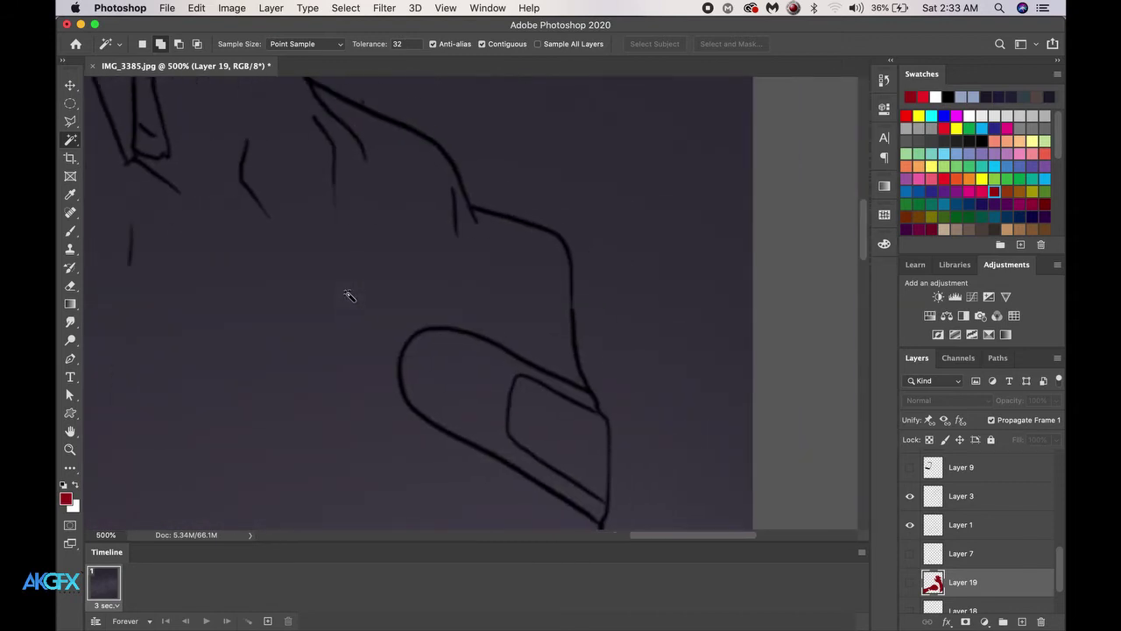
scroll(347, 295, left, 3)
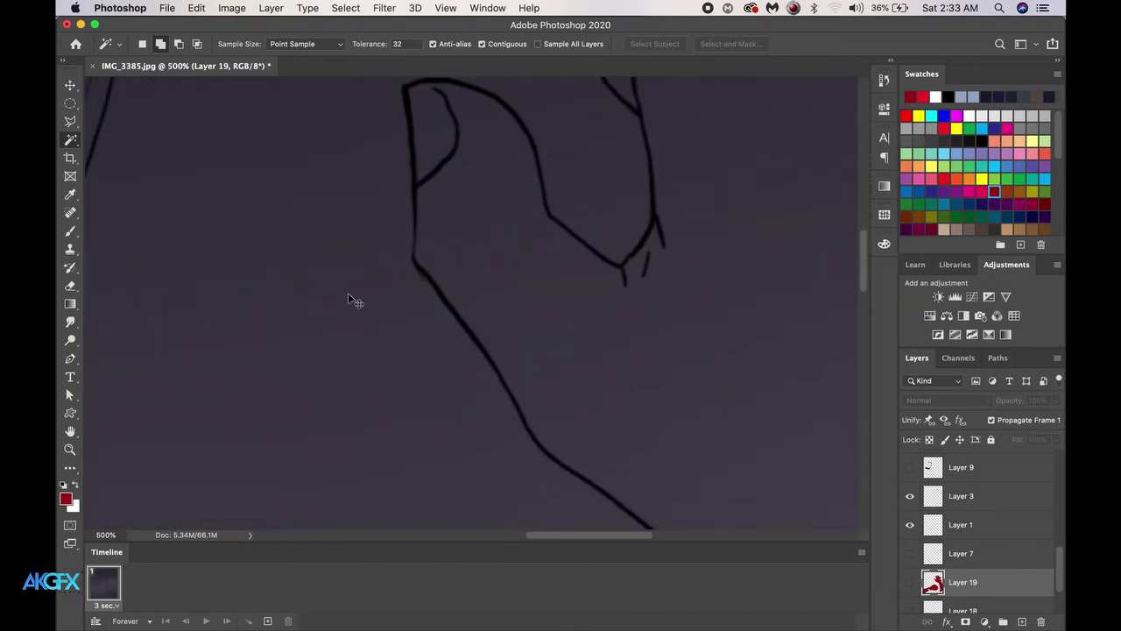
scroll(348, 295, down, 4)
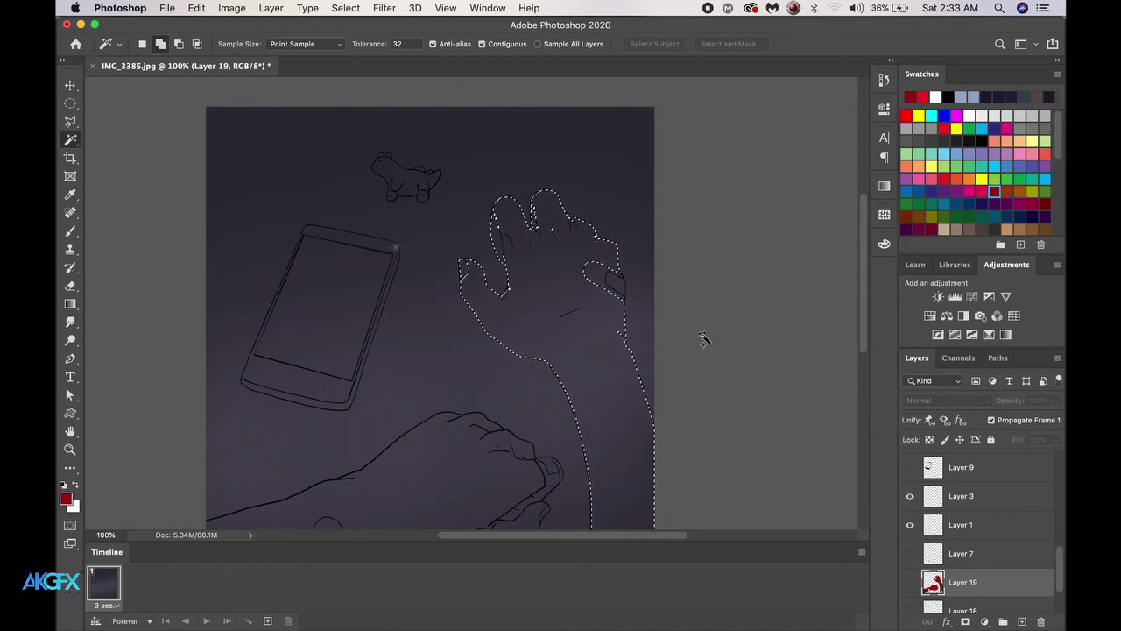
Add a new layer above Layer 7 and fill the hand selection with white.
click(982, 559)
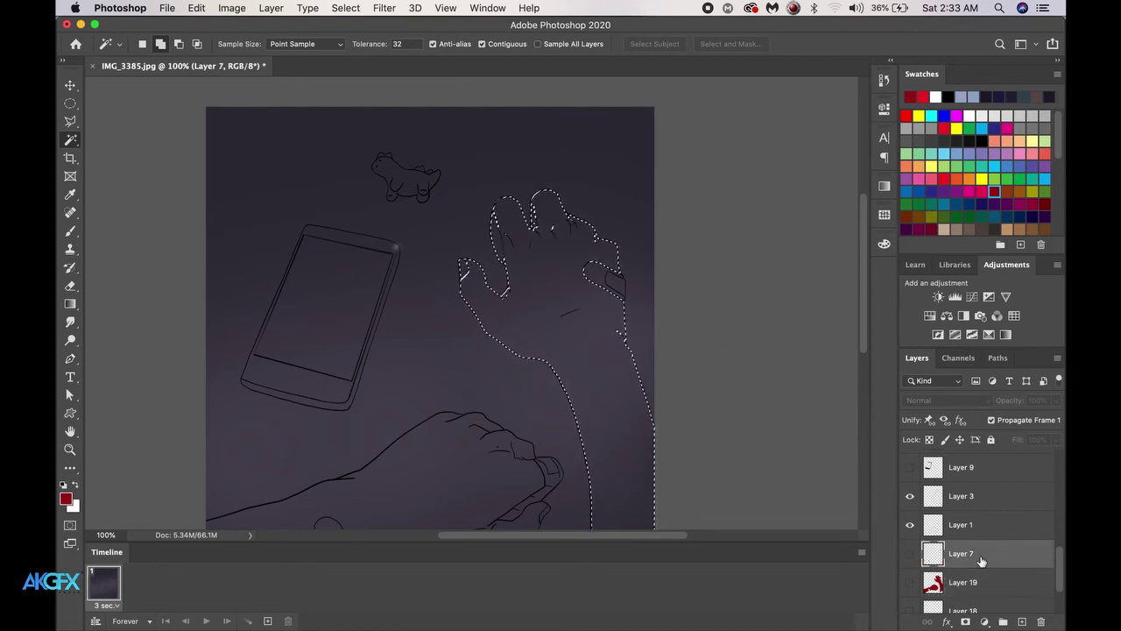
click(1021, 621)
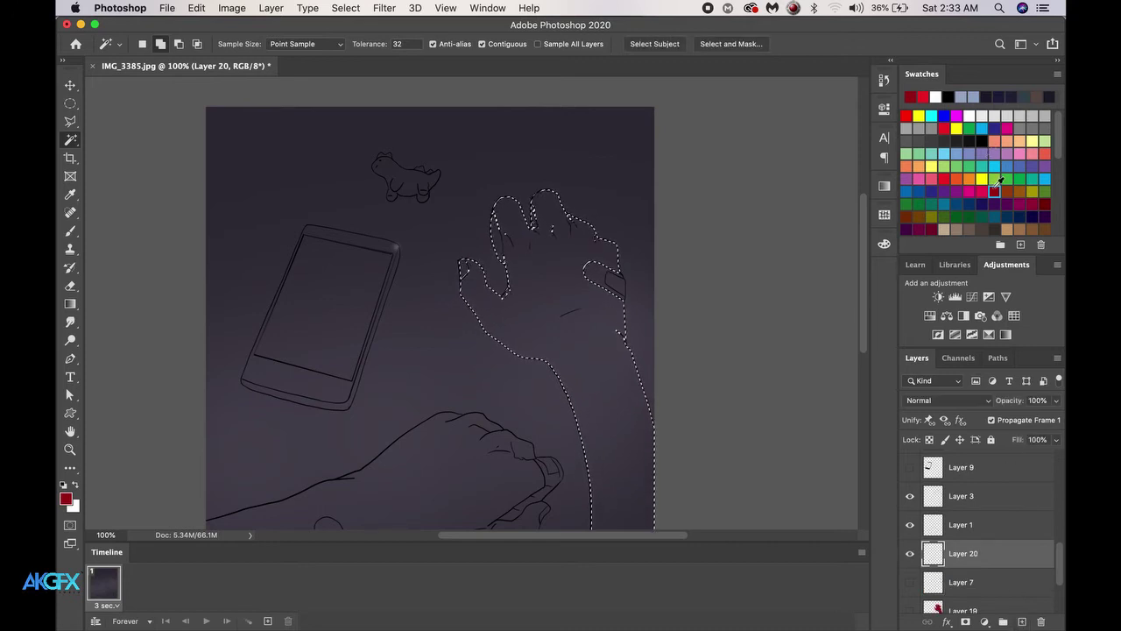
key(super+BackSpace)
Cancel the Save As dialog, undo the white fill, and fill the hand dark red.
key(shift+super+s)
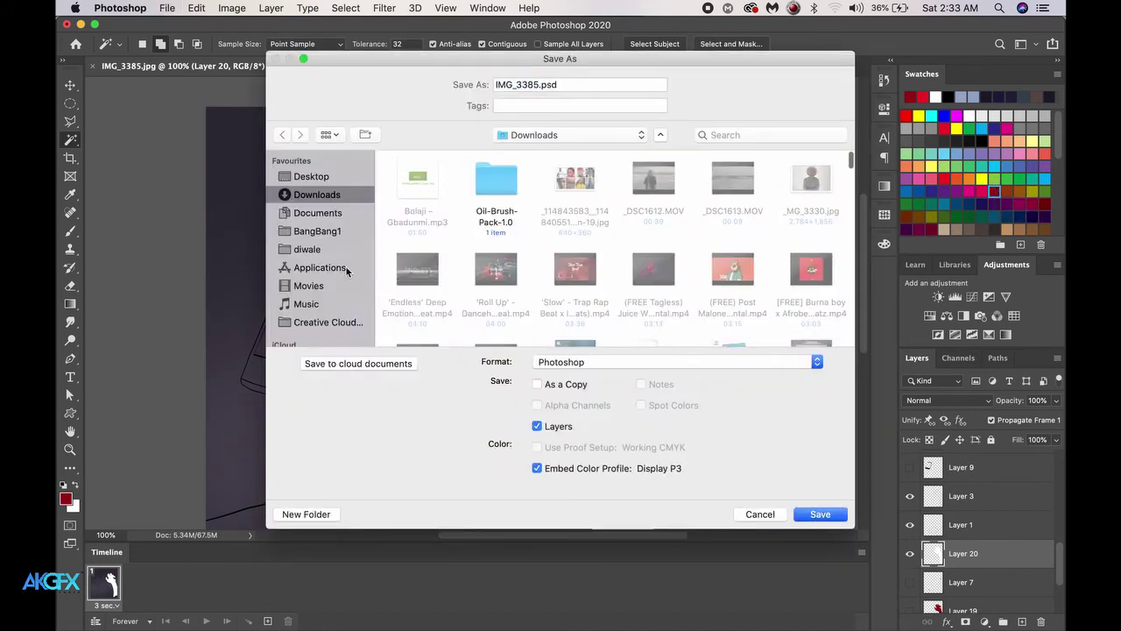
click(775, 518)
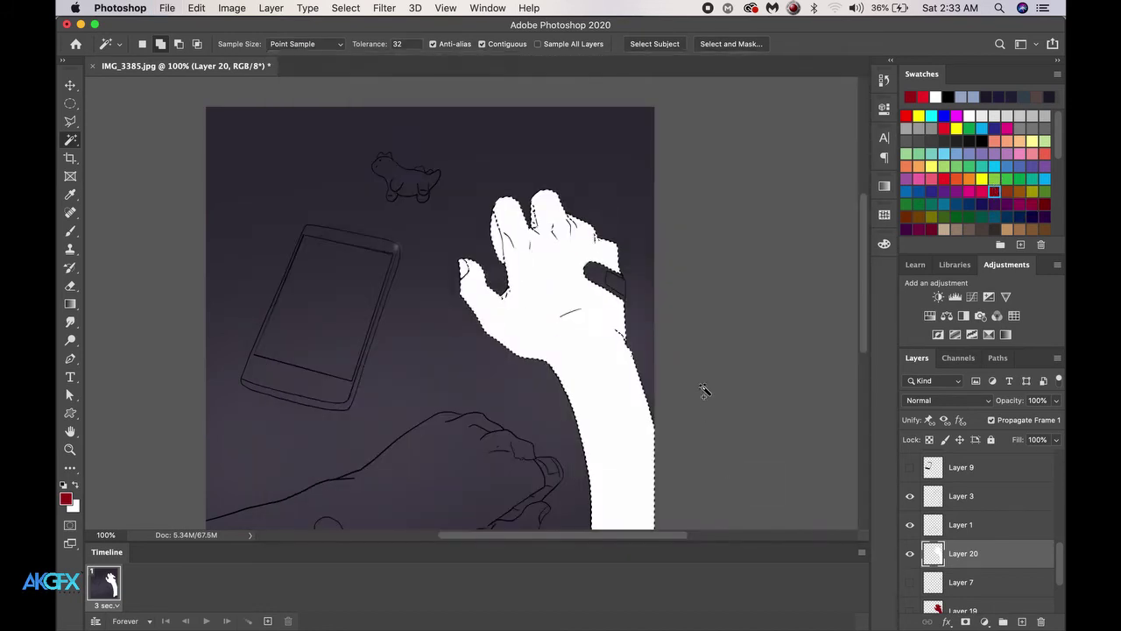
key(super+z)
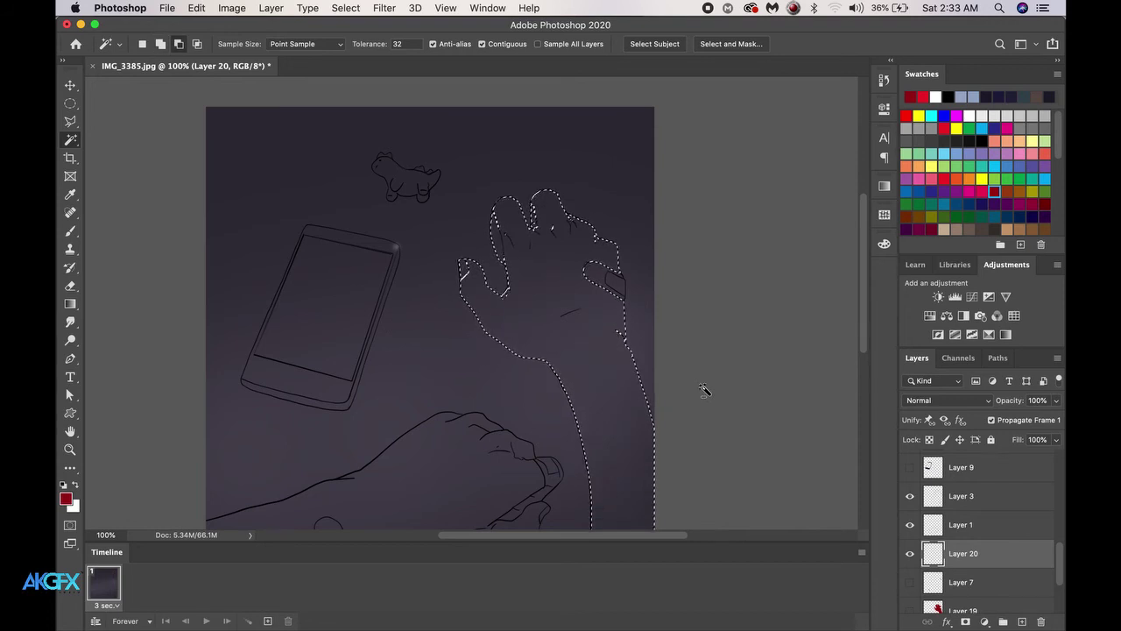
key(alt+BackSpace)
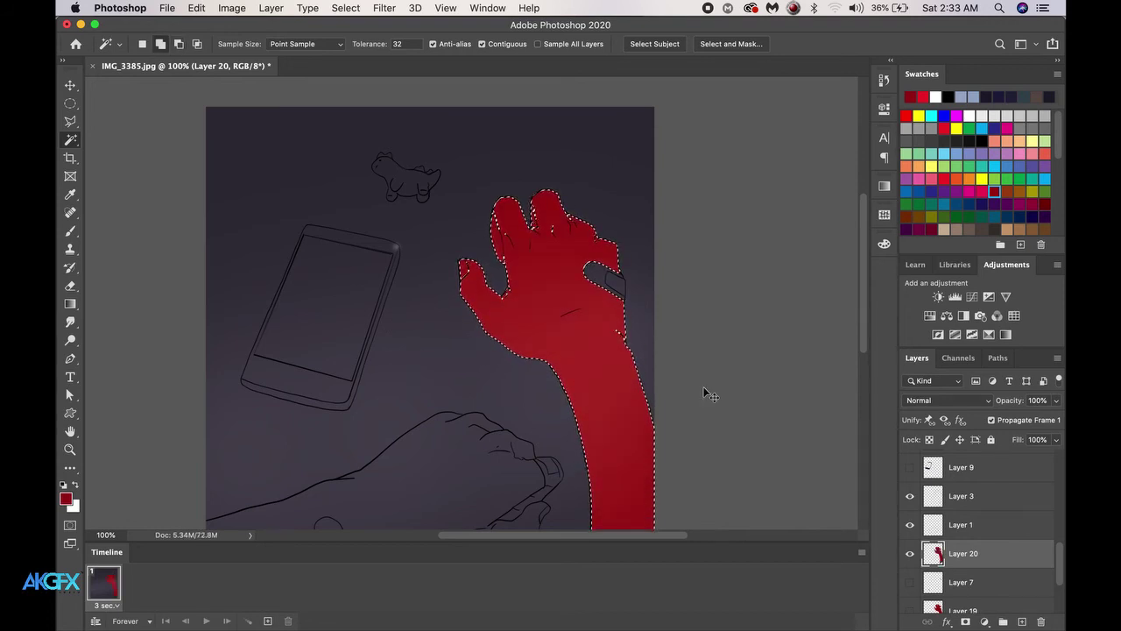
Zoom in on the raised hand, magic-wand its red fill and delete it.
key(super+equal)
key(super+equal)
key(super+equal)
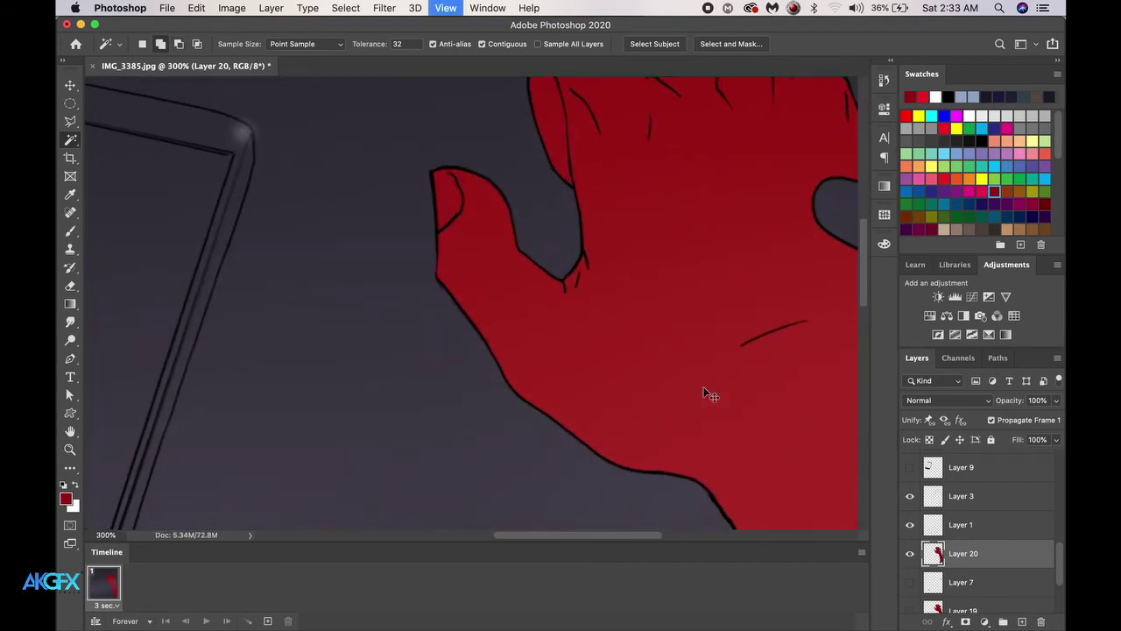
scroll(458, 307, up, 10)
scroll(458, 306, right, 5)
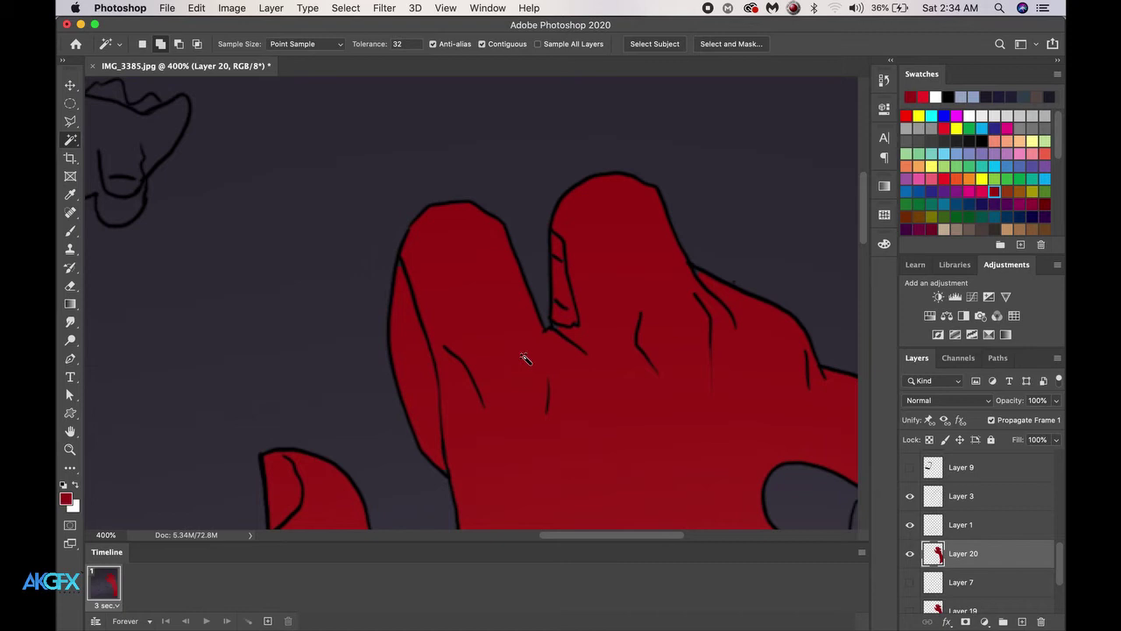
key(super+z)
click(578, 364)
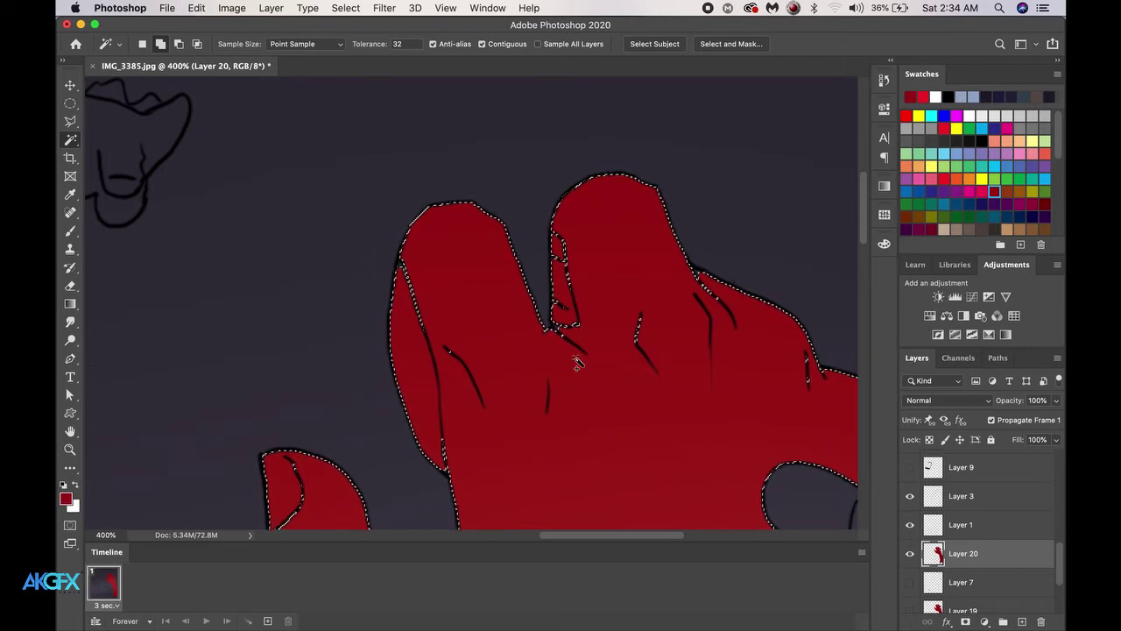
key(Delete)
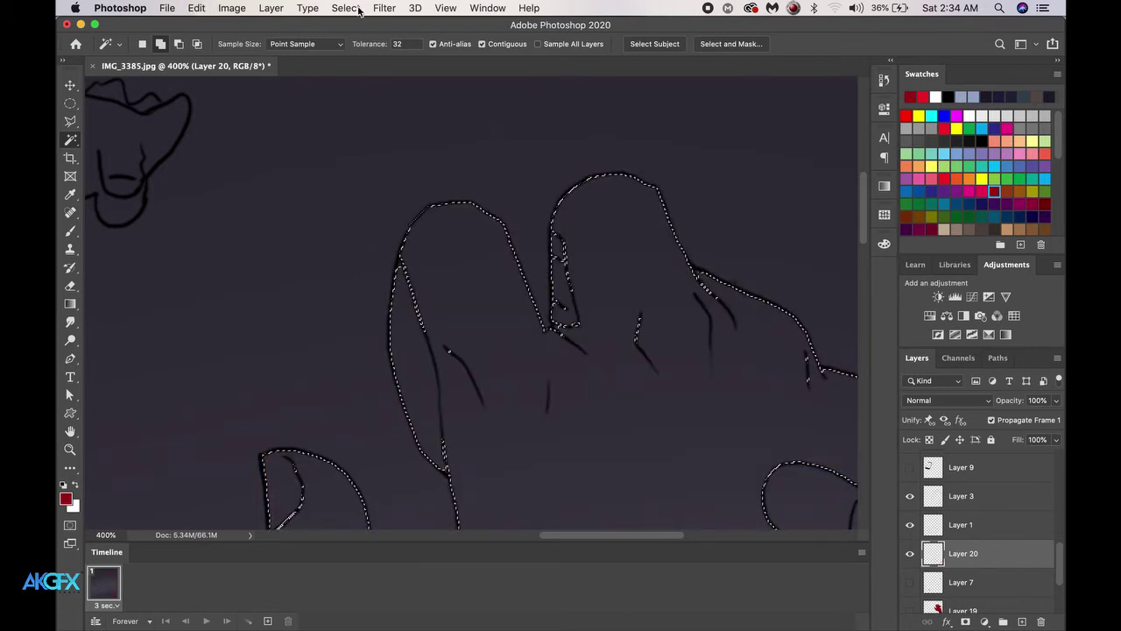
Expand the hand selection by 1 pixel with Select > Modify > Expand.
click(349, 7)
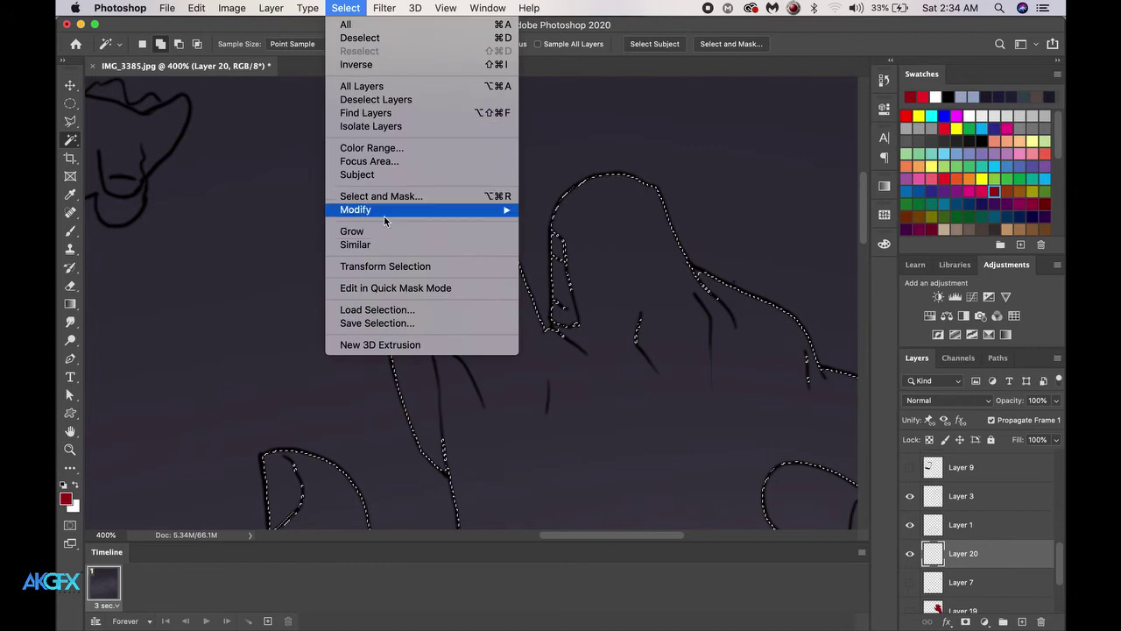
mouse_move(394, 218)
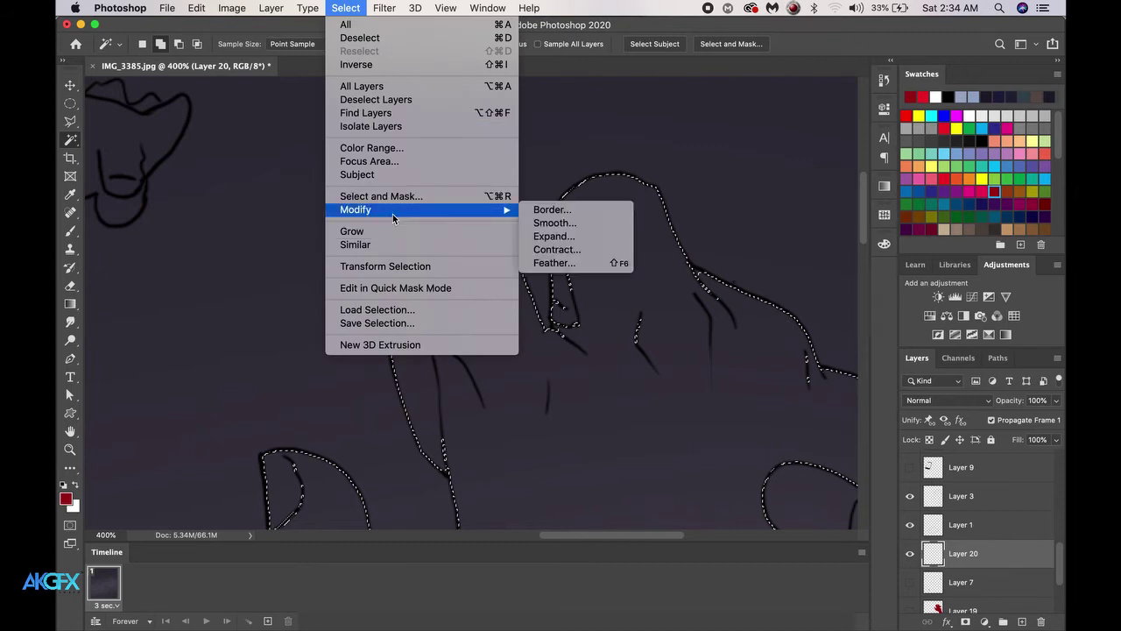
click(572, 243)
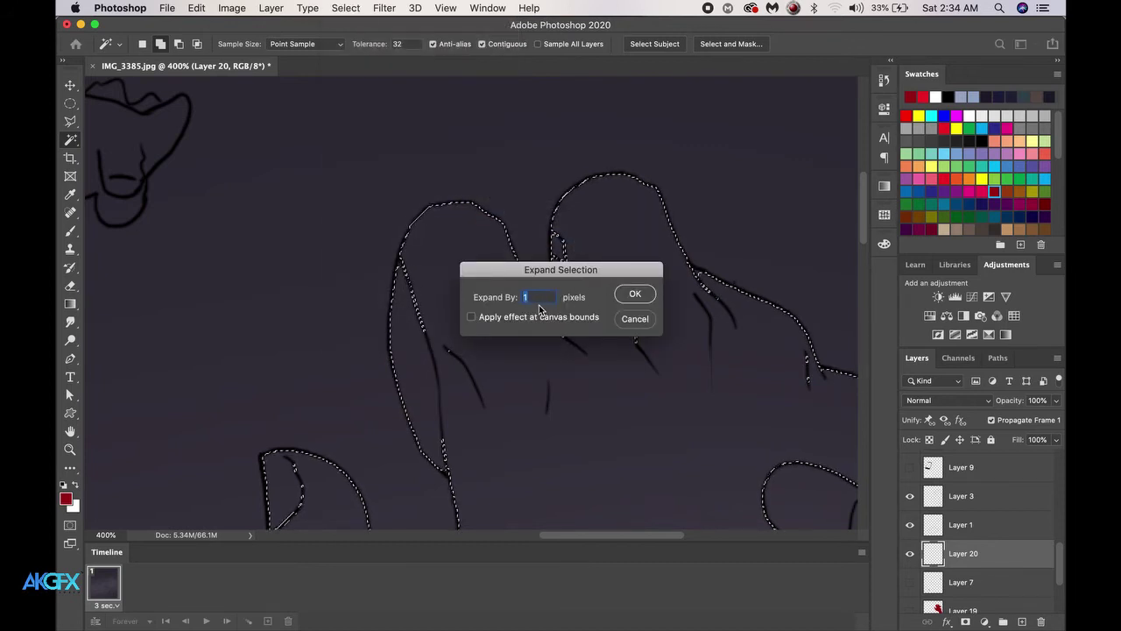
click(636, 294)
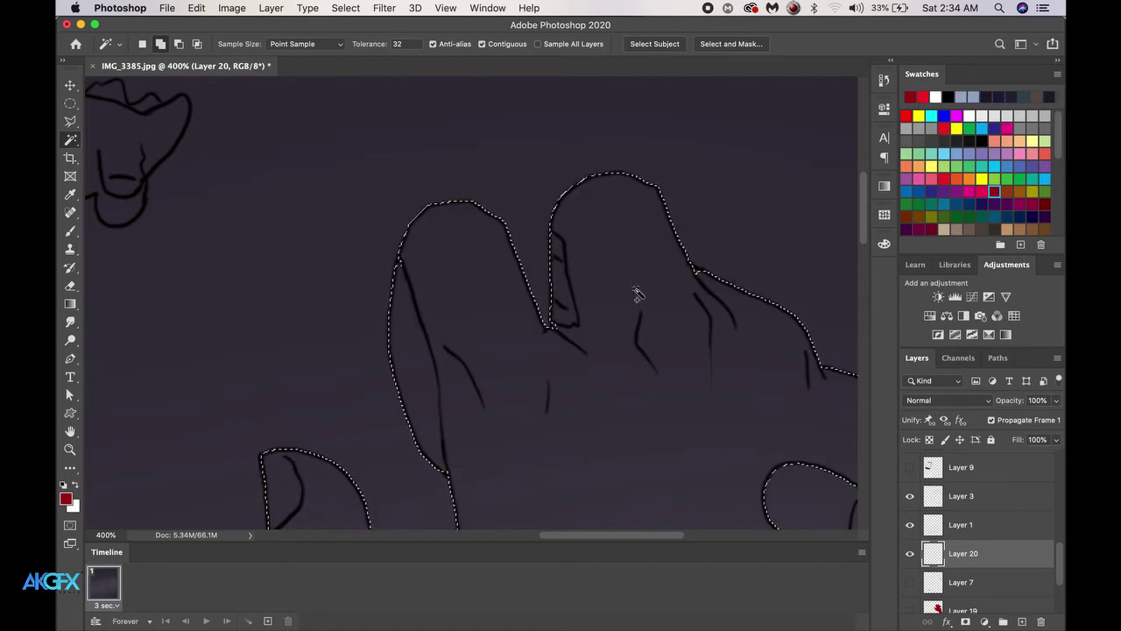
scroll(636, 294, down, 10)
scroll(637, 294, right, 3)
scroll(637, 294, up, 5)
scroll(636, 294, right, 2)
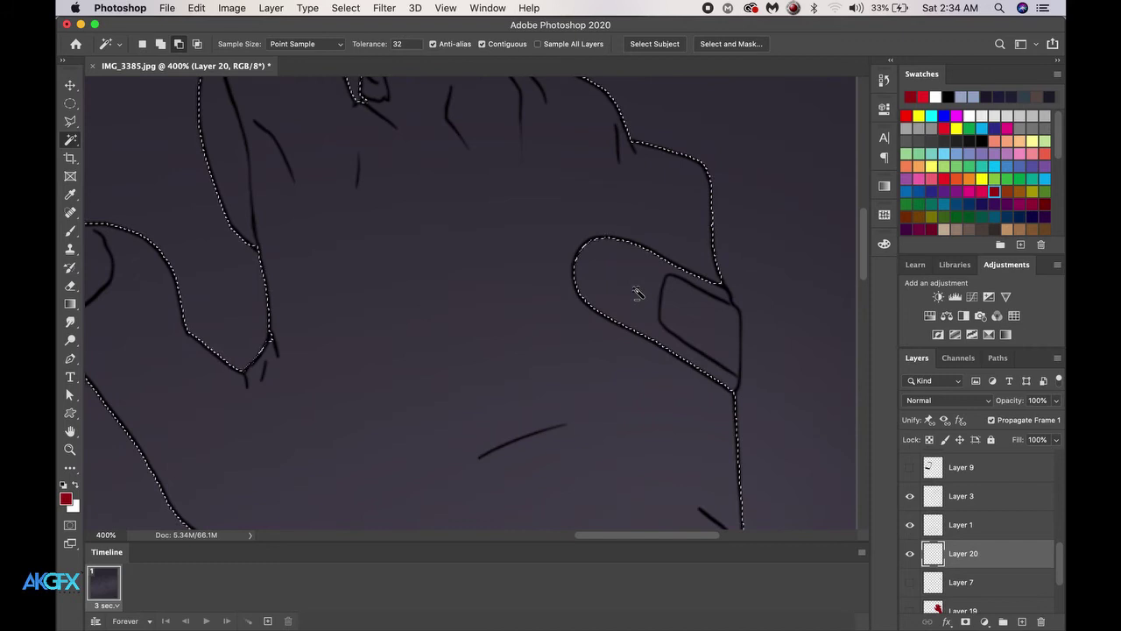
Refill the expanded selection dark red, then reselect it and clear Layer 20.
key(alt+BackSpace)
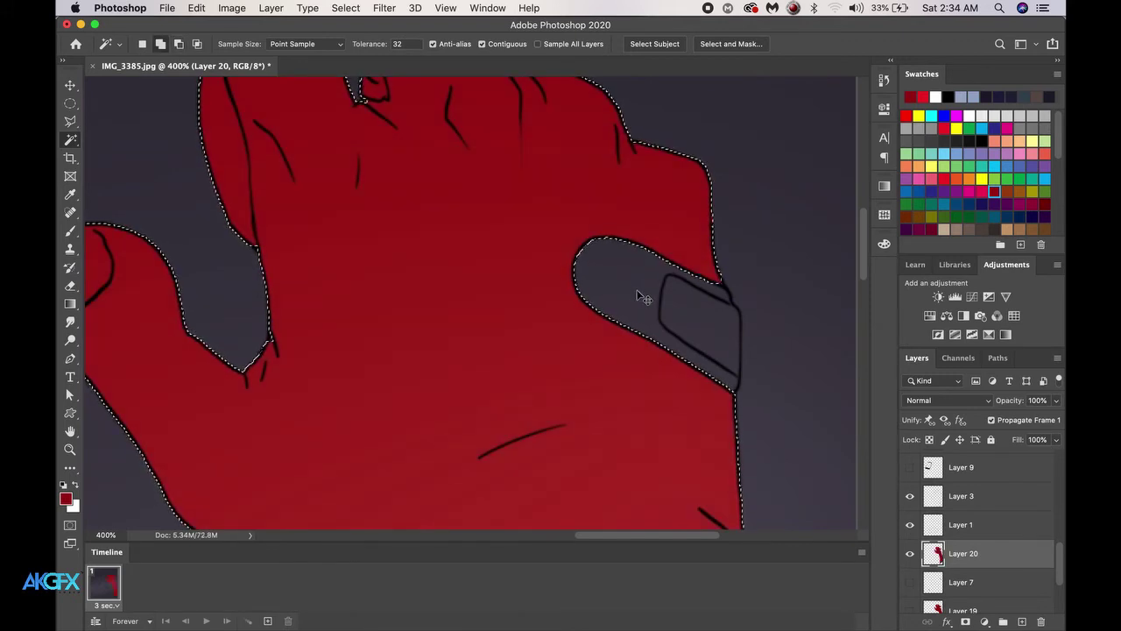
key(super+d)
key(super+minus)
key(super+minus)
key(super+minus)
key(super+minus)
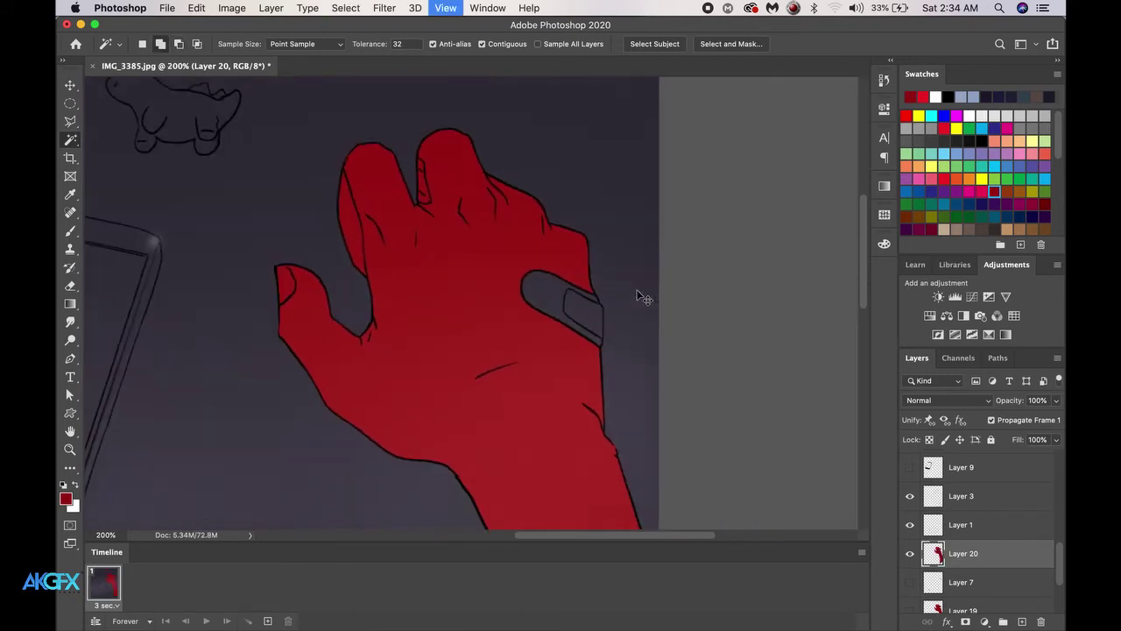
key(super+shift+d)
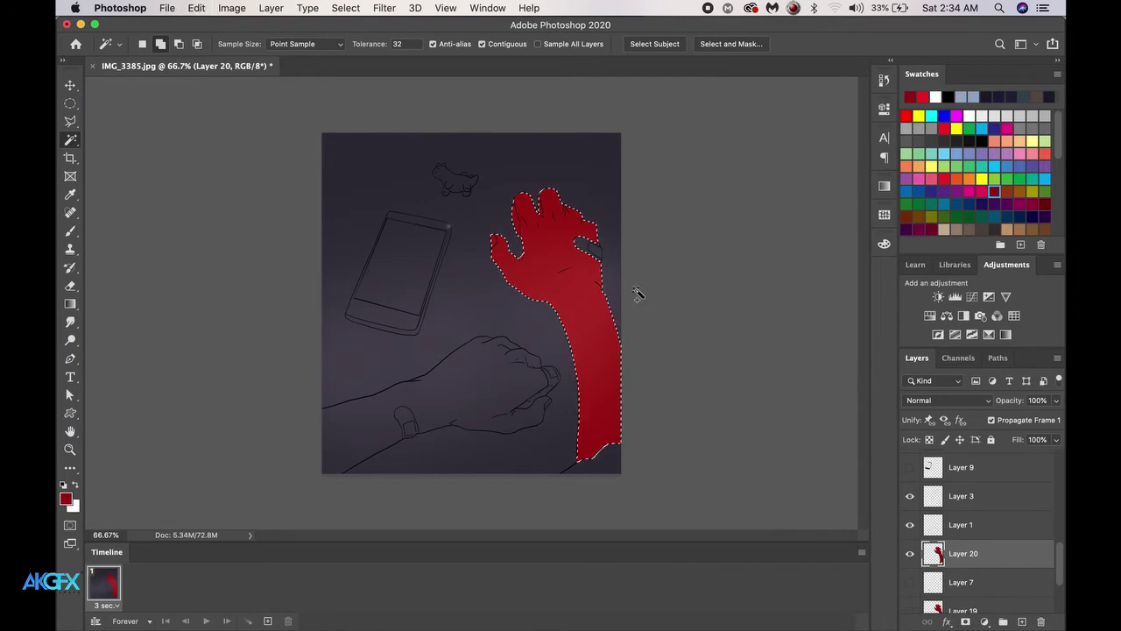
key(BackSpace)
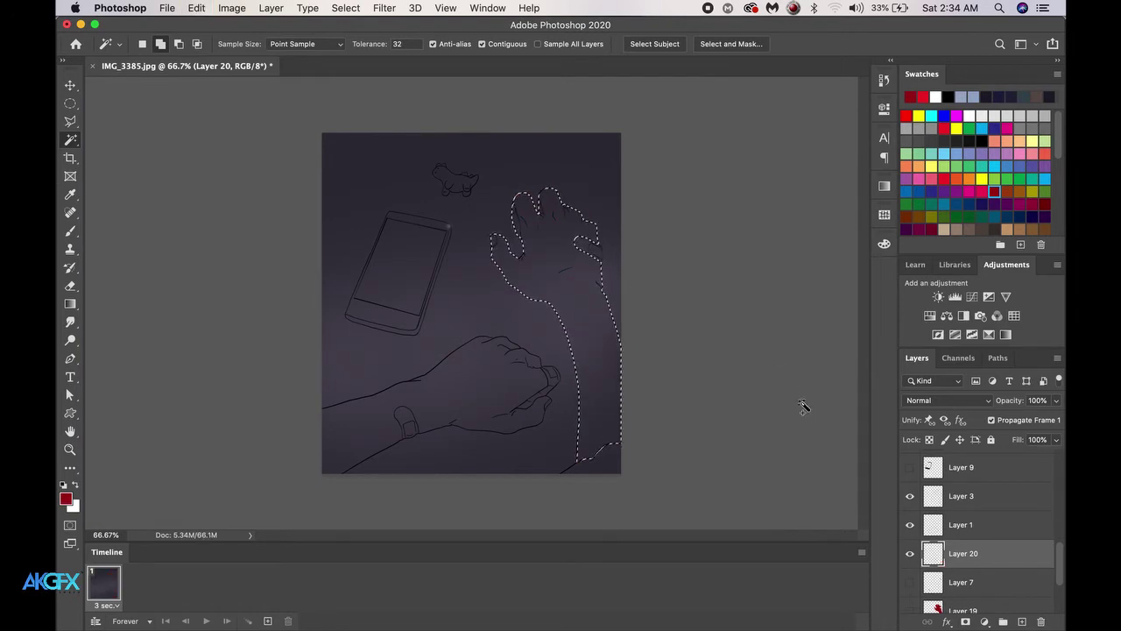
Deselect, delete Layer 20, and show Layer 19's red hands and Layer 7's wrist bands.
key(super+d)
key(BackSpace)
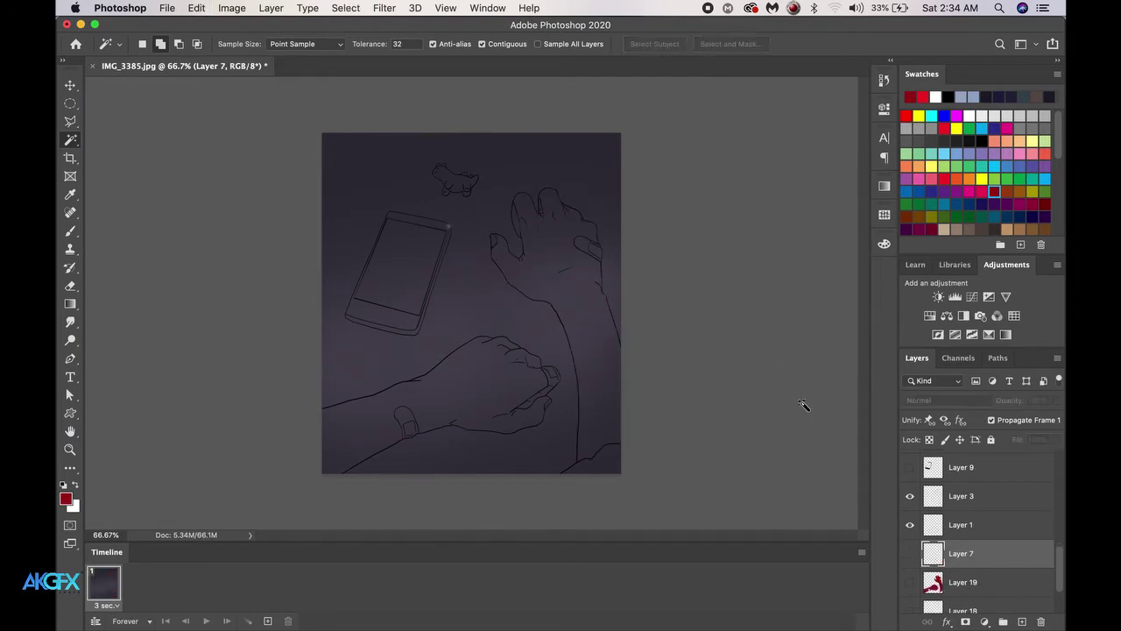
click(910, 582)
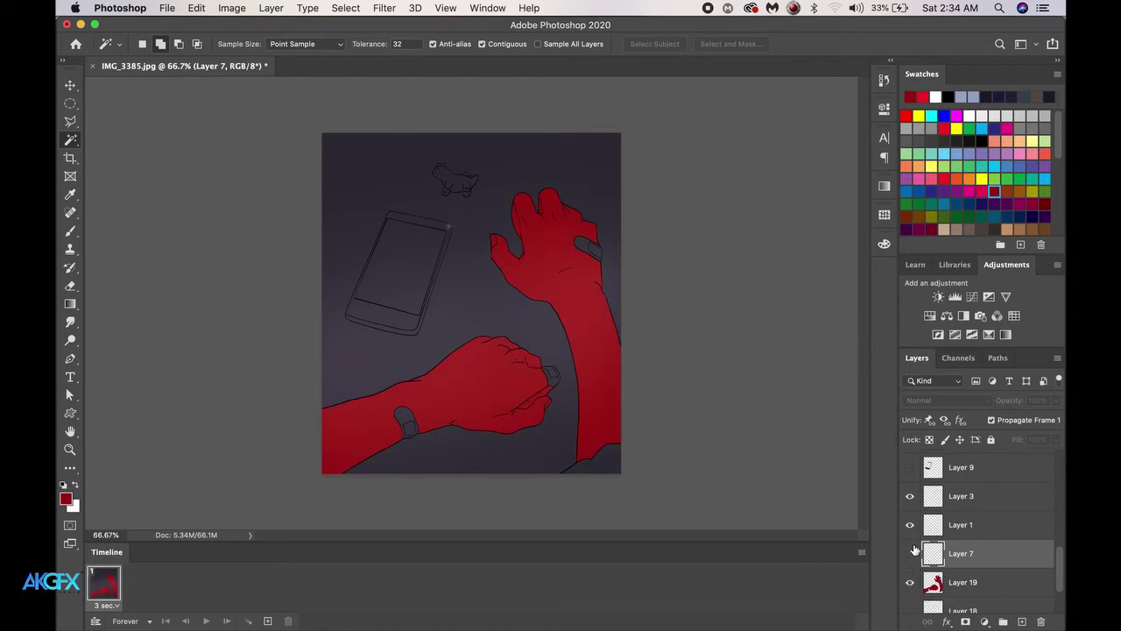
click(910, 553)
click(911, 553)
click(913, 553)
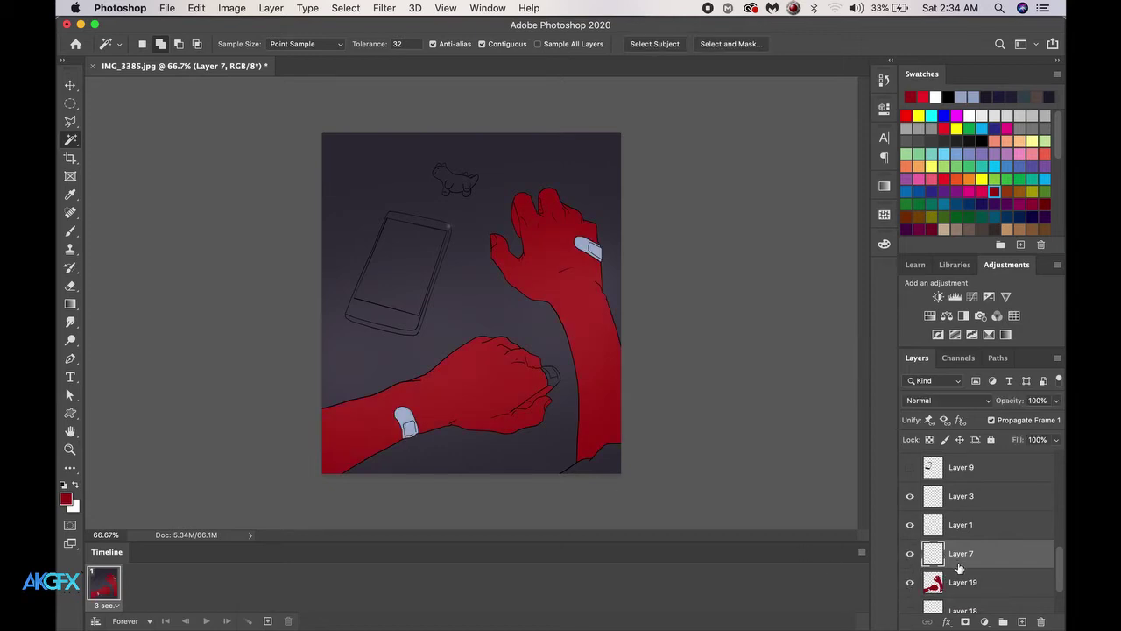
Turn on Layers 6, 9 and 8 for the finger band, dark phone screen and toy colour.
scroll(911, 561, down, 2)
click(911, 596)
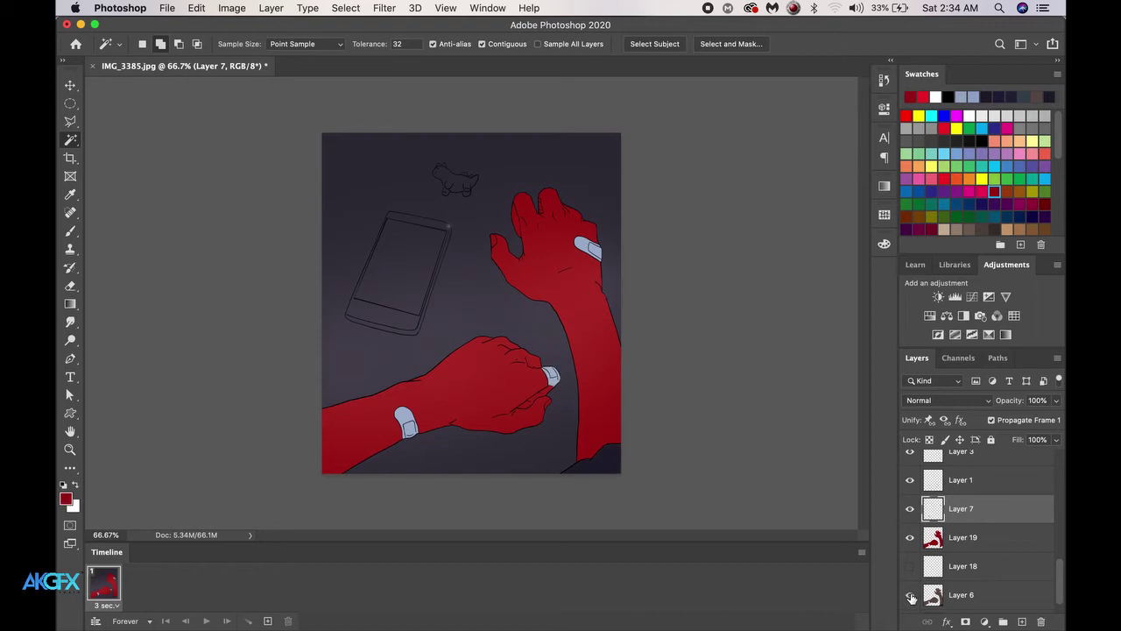
click(911, 595)
click(911, 596)
scroll(978, 547, down, 1)
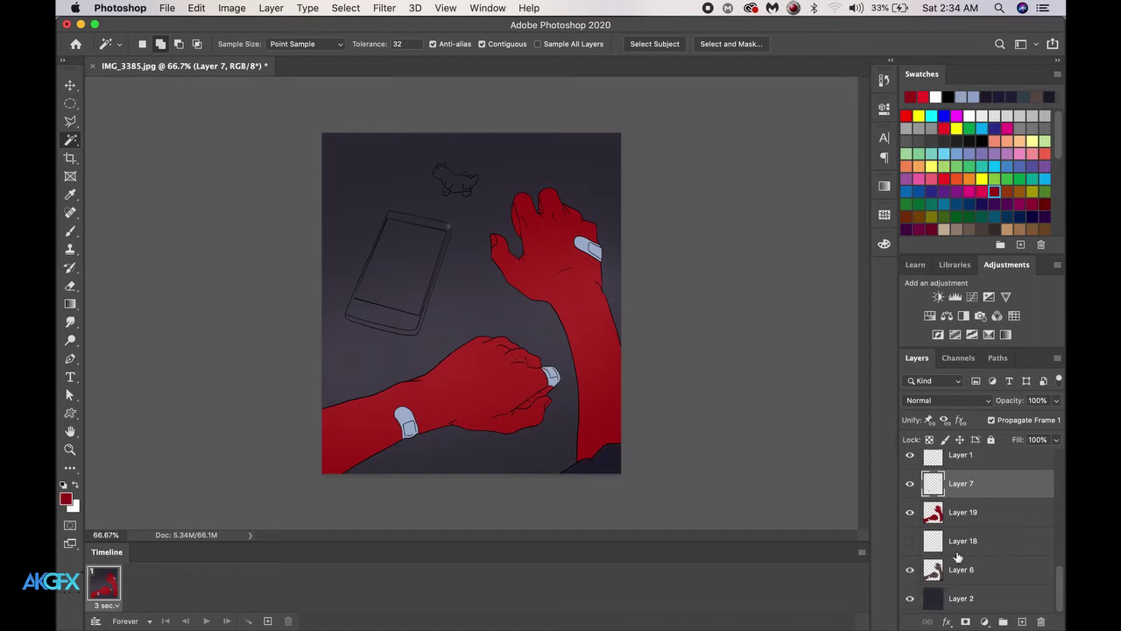
scroll(913, 546, up, 5)
click(911, 550)
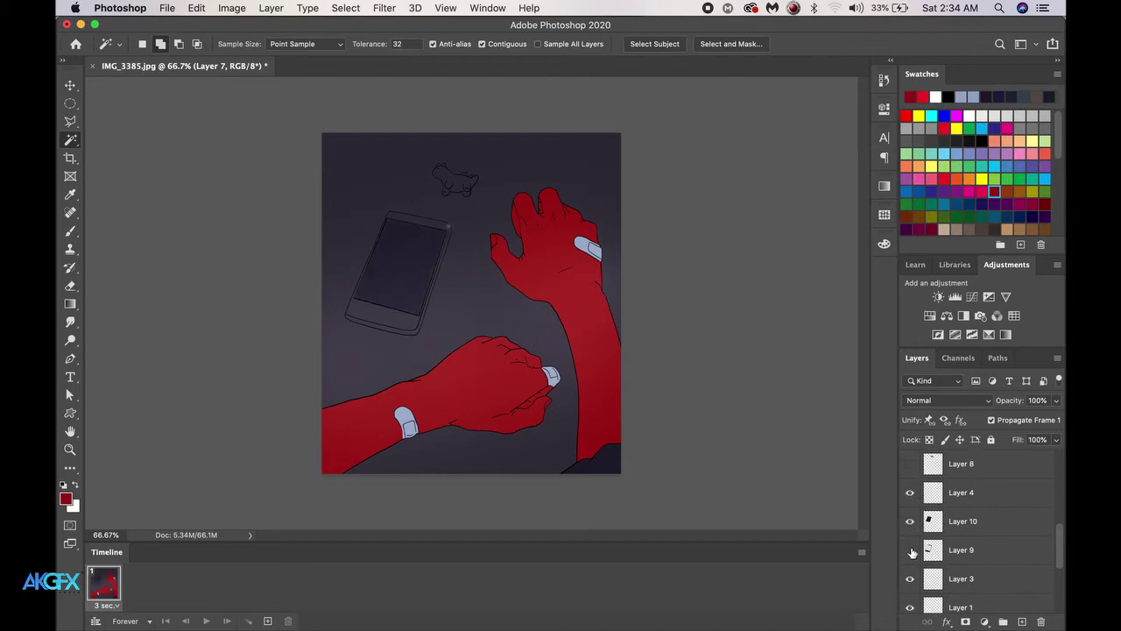
scroll(972, 538, up, 2)
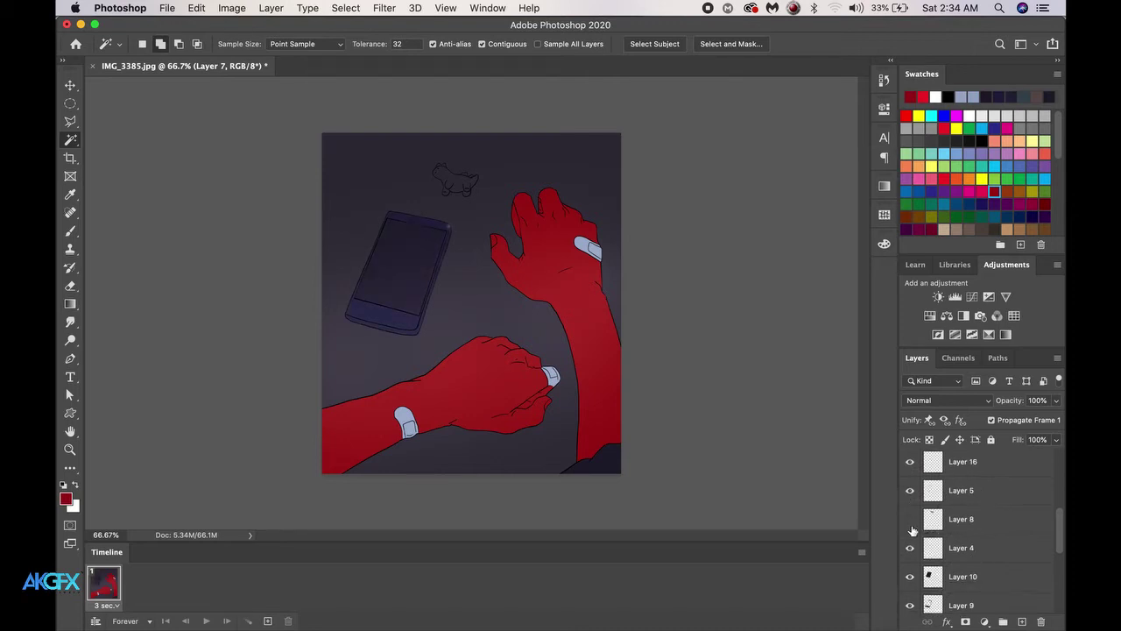
click(910, 519)
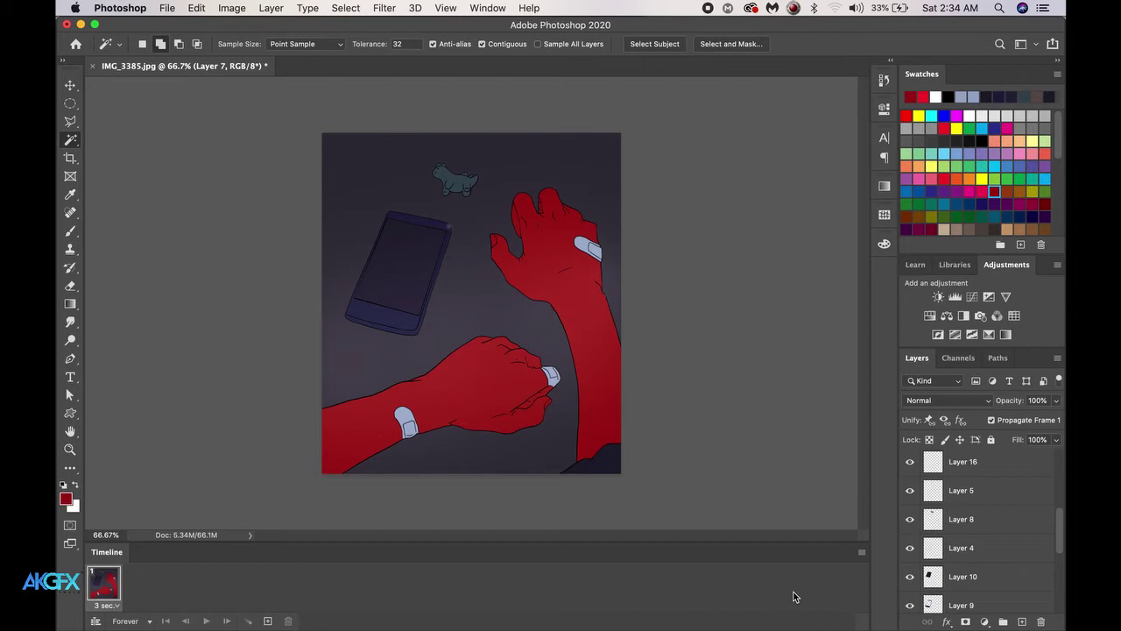
scroll(1020, 486, up, 5)
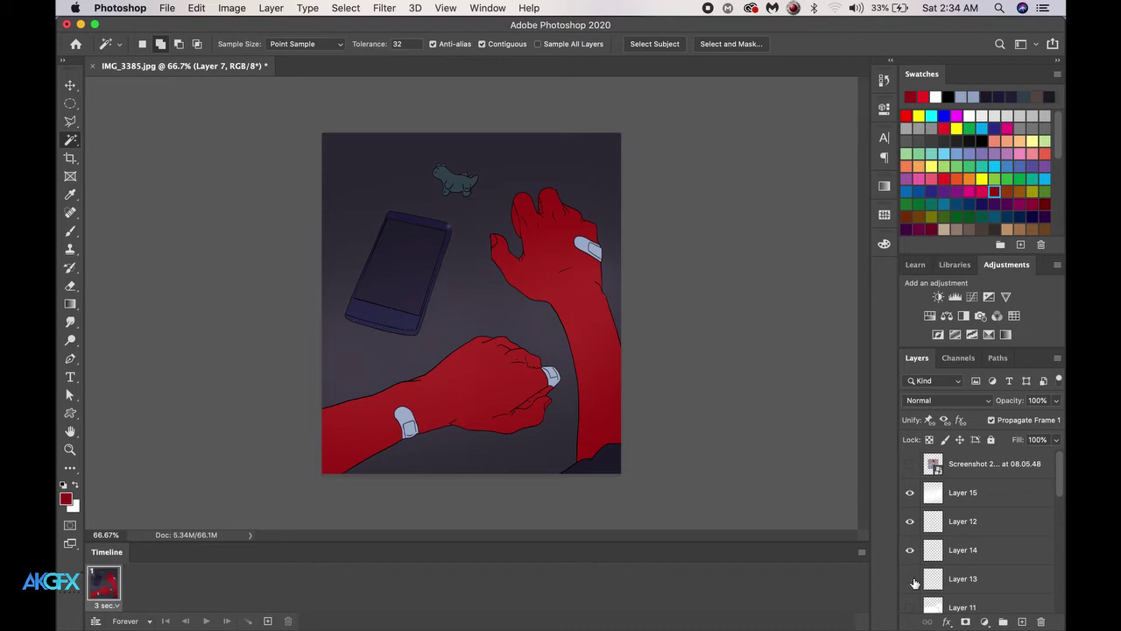
click(911, 579)
scroll(914, 560, down, 3)
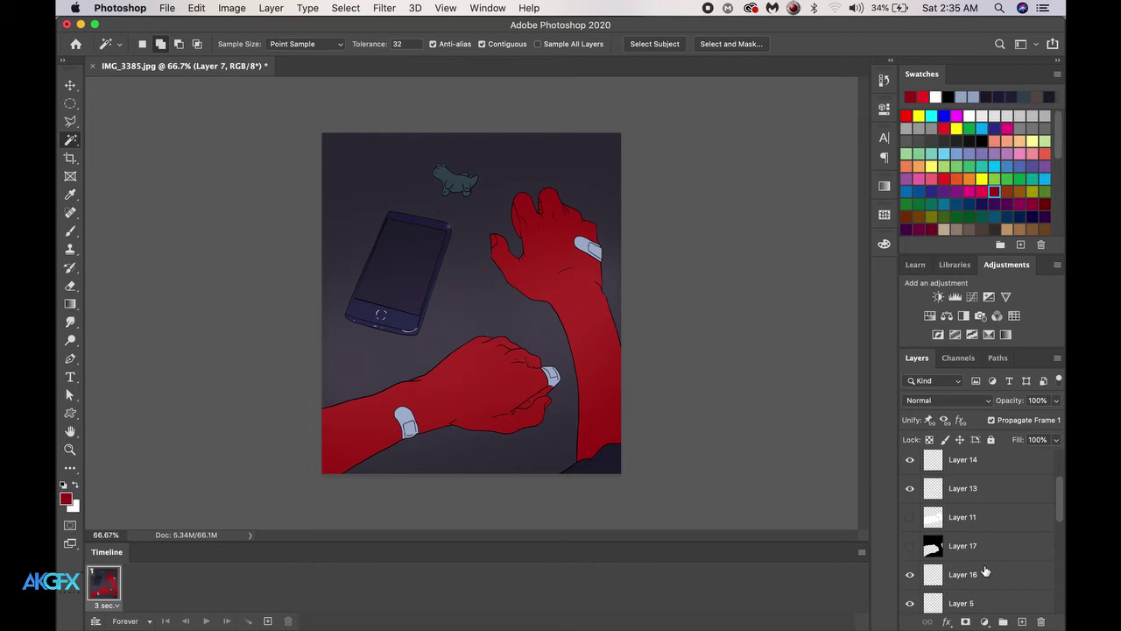
click(913, 548)
click(913, 549)
click(913, 548)
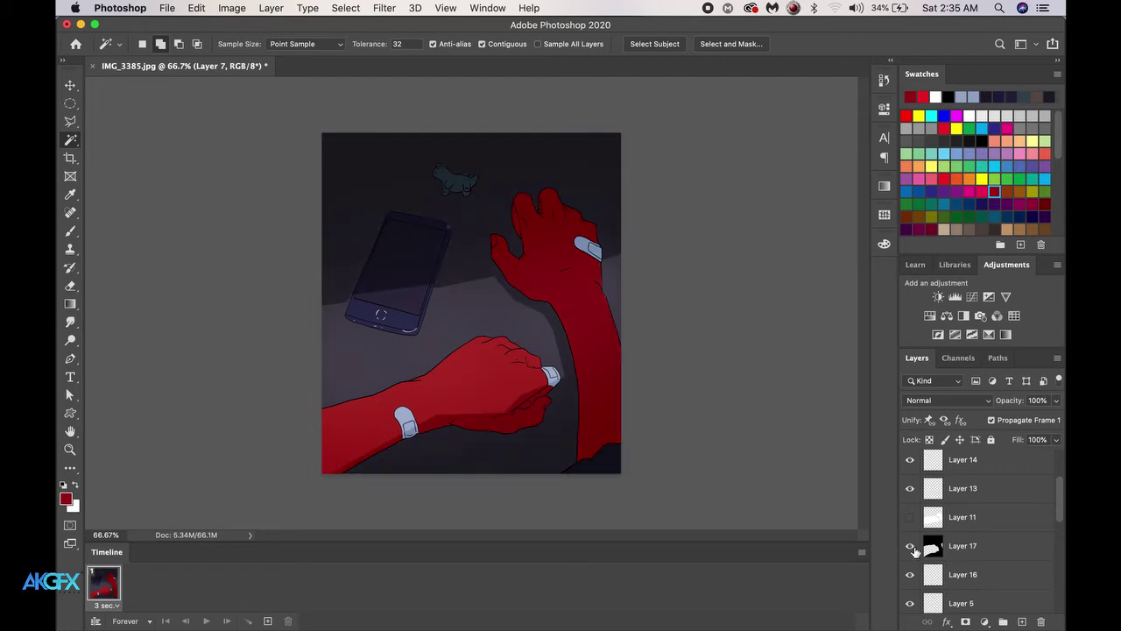
click(913, 548)
click(912, 548)
click(913, 548)
click(913, 548)
click(912, 548)
click(912, 549)
click(908, 519)
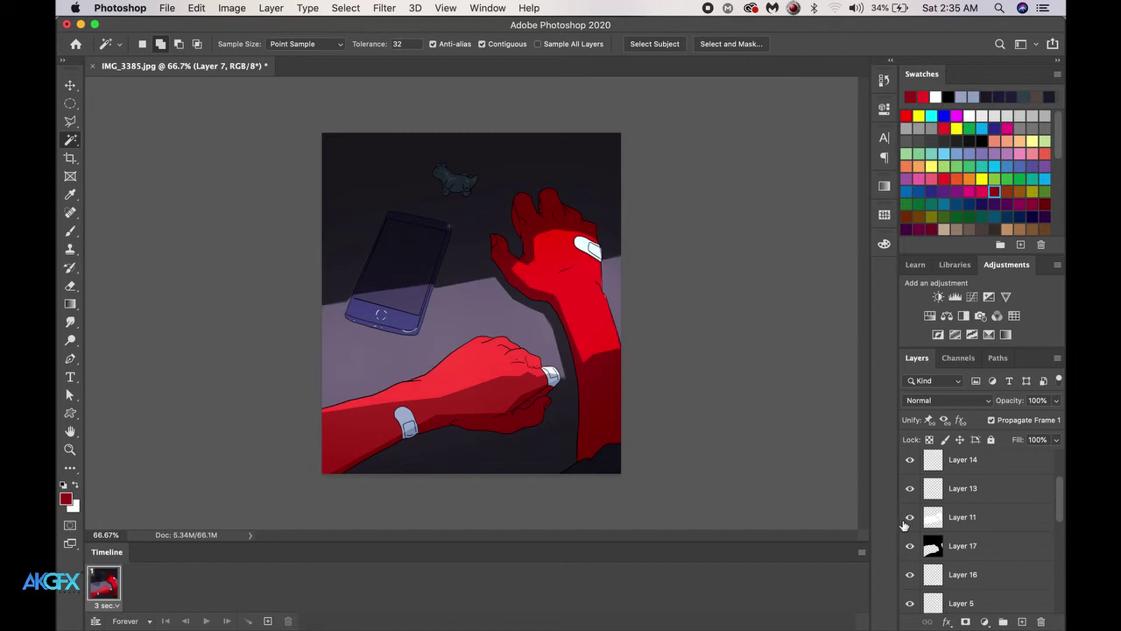
click(907, 518)
click(909, 518)
click(908, 518)
click(908, 518)
click(908, 518)
click(908, 518)
scroll(983, 520, up, 3)
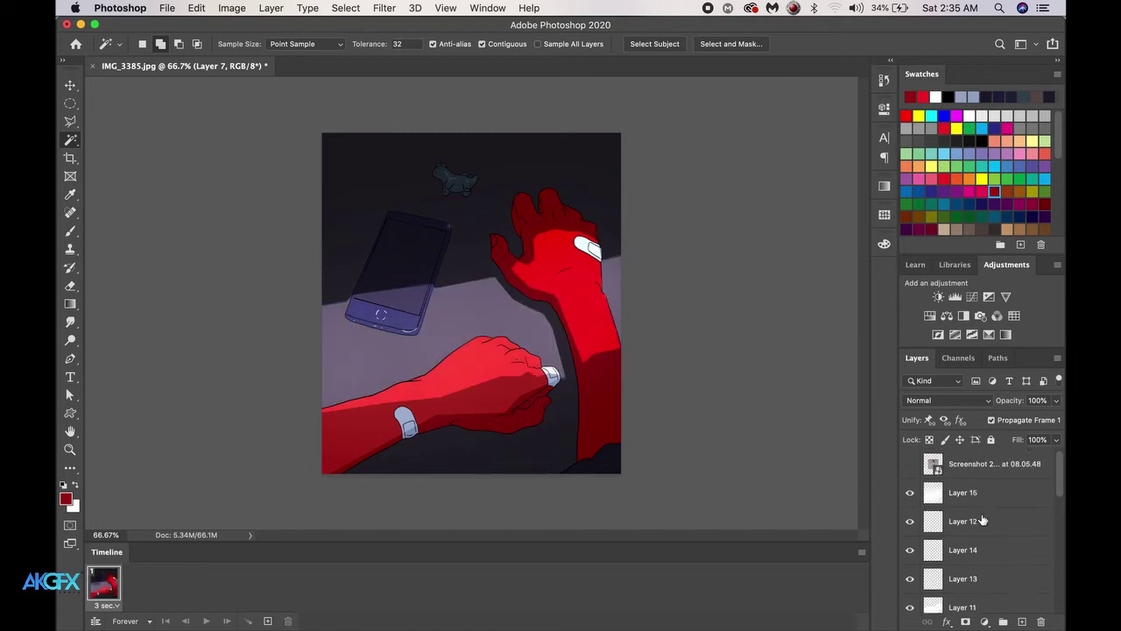
click(911, 495)
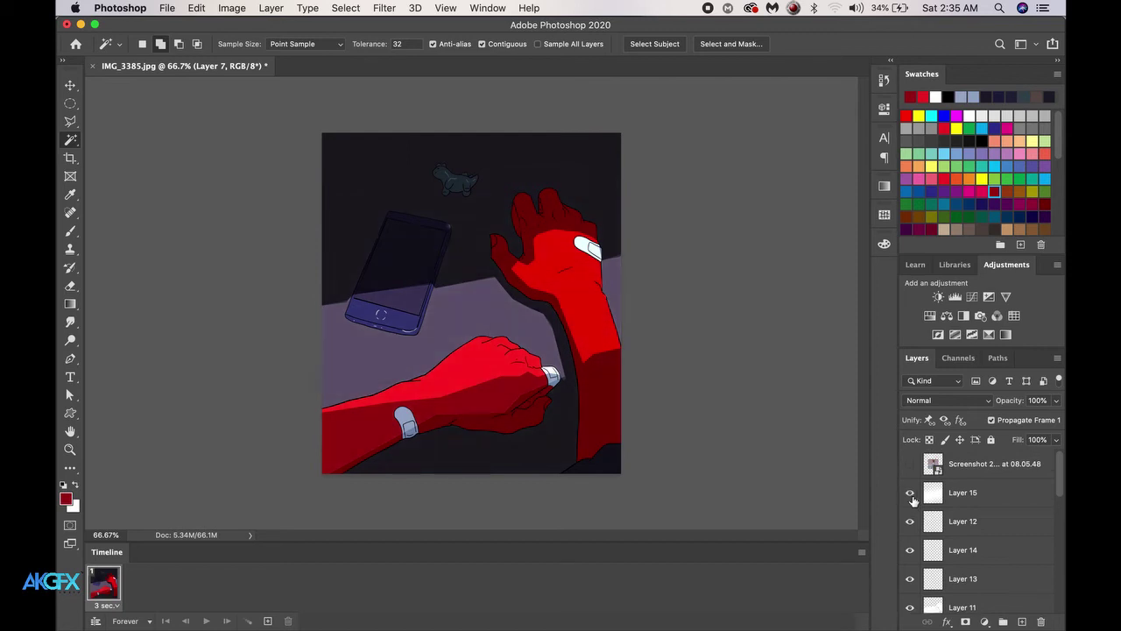
click(911, 496)
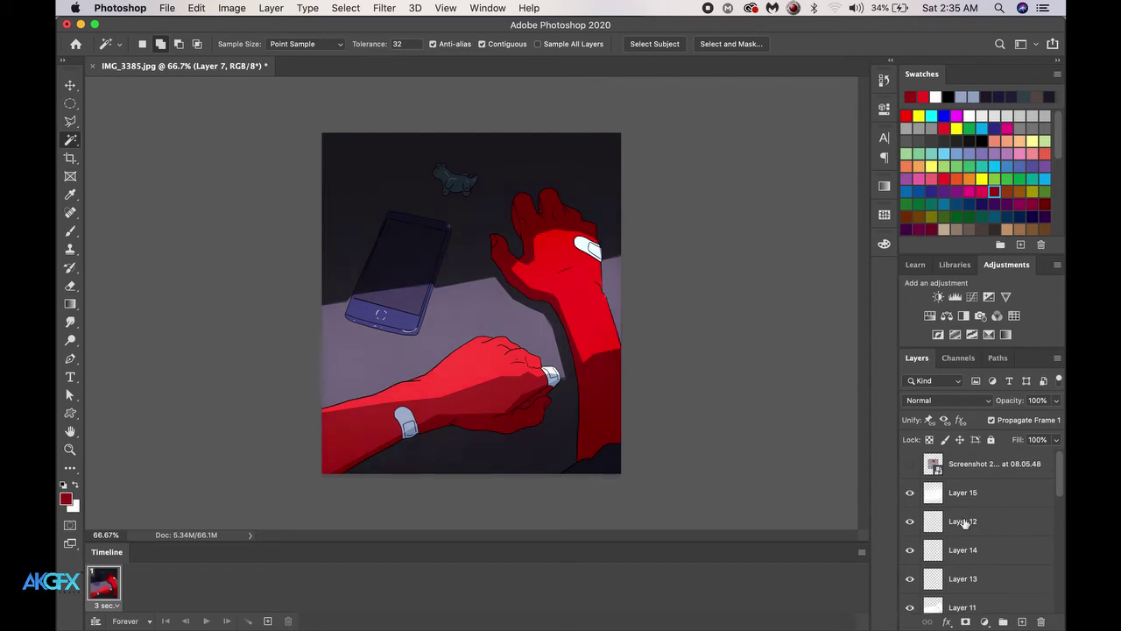
scroll(964, 523, down, 8)
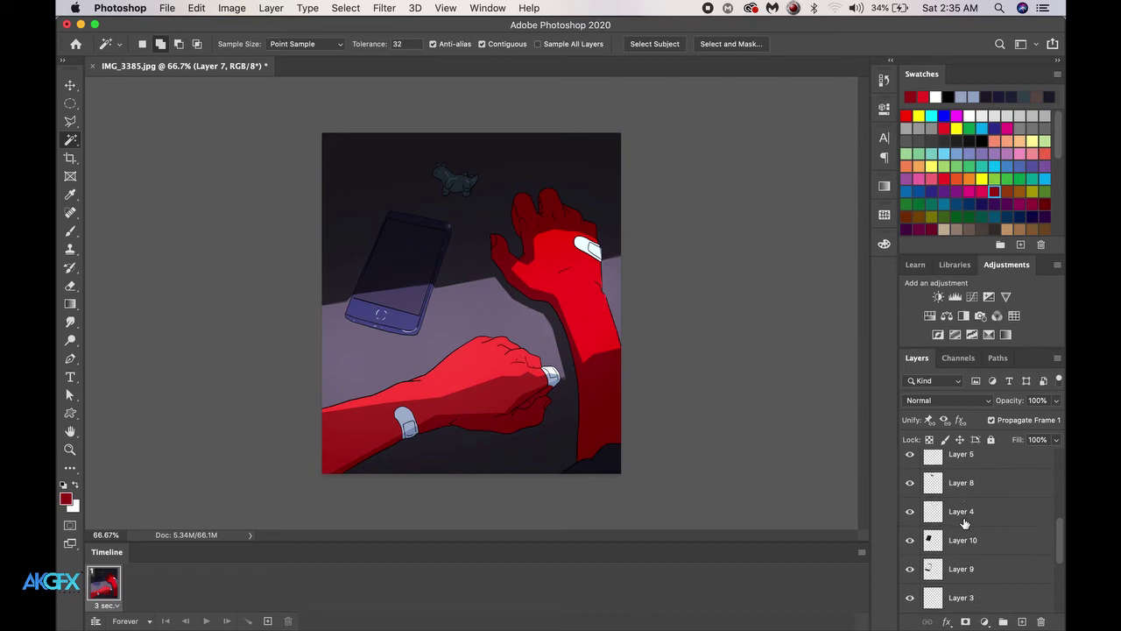
scroll(964, 522, up, 8)
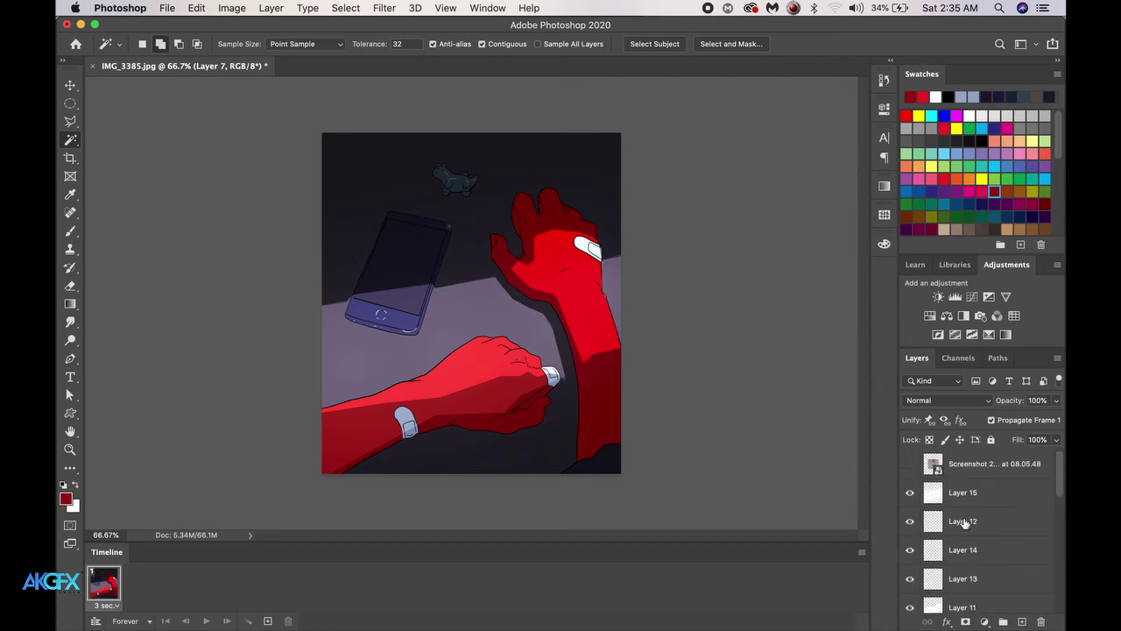
click(911, 493)
click(911, 493)
click(911, 493)
click(911, 493)
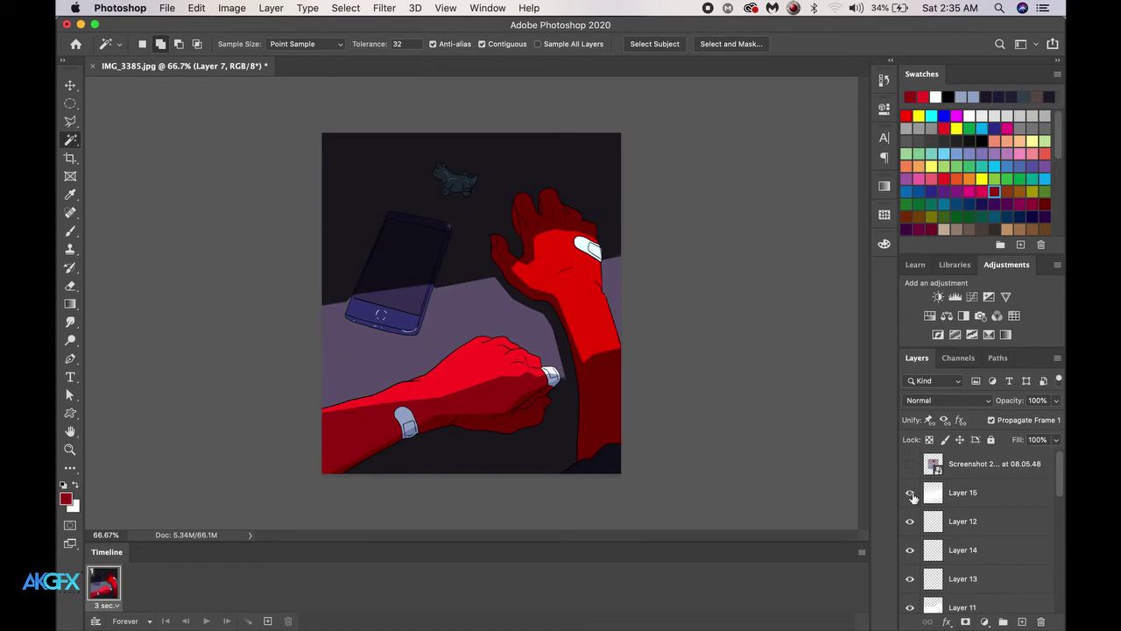
click(911, 493)
click(911, 493)
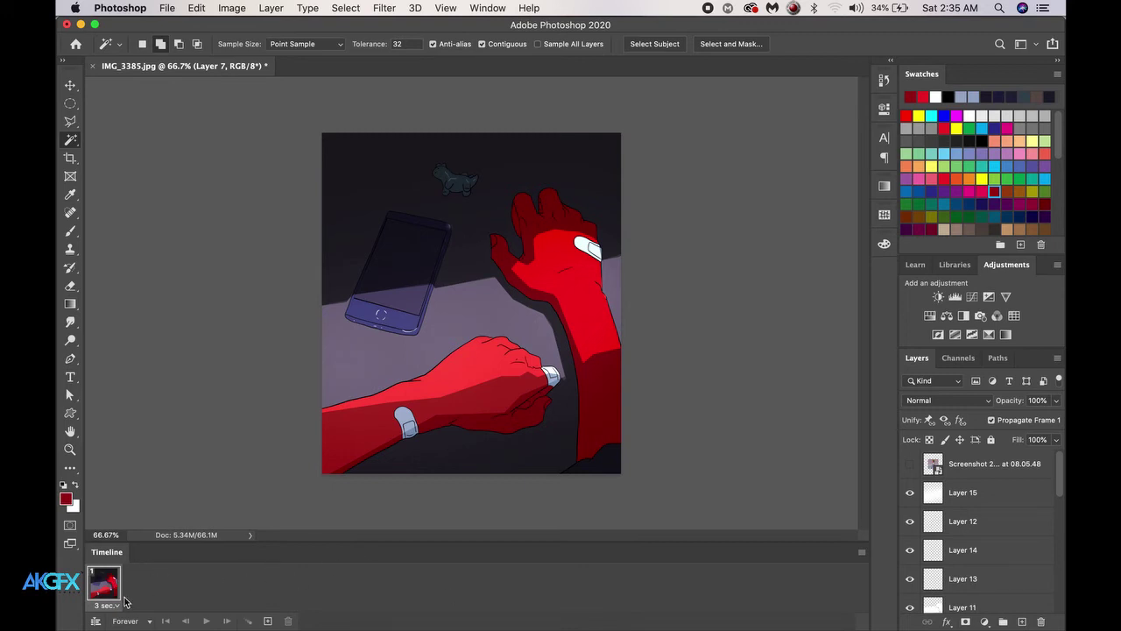
click(502, 8)
click(498, 8)
click(498, 8)
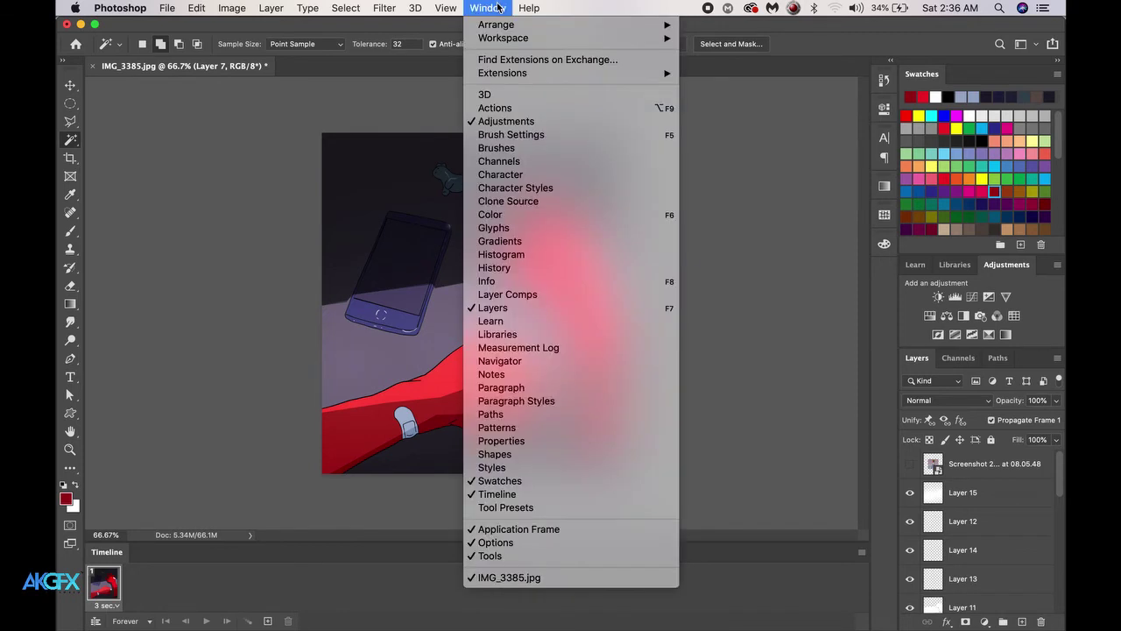
click(510, 496)
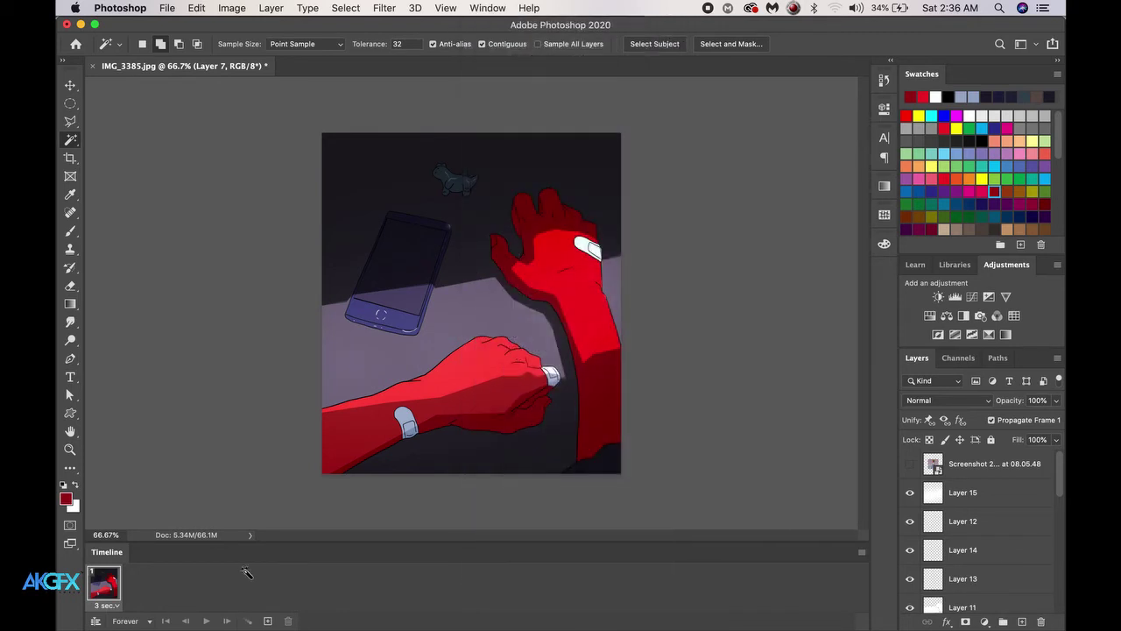
click(494, 8)
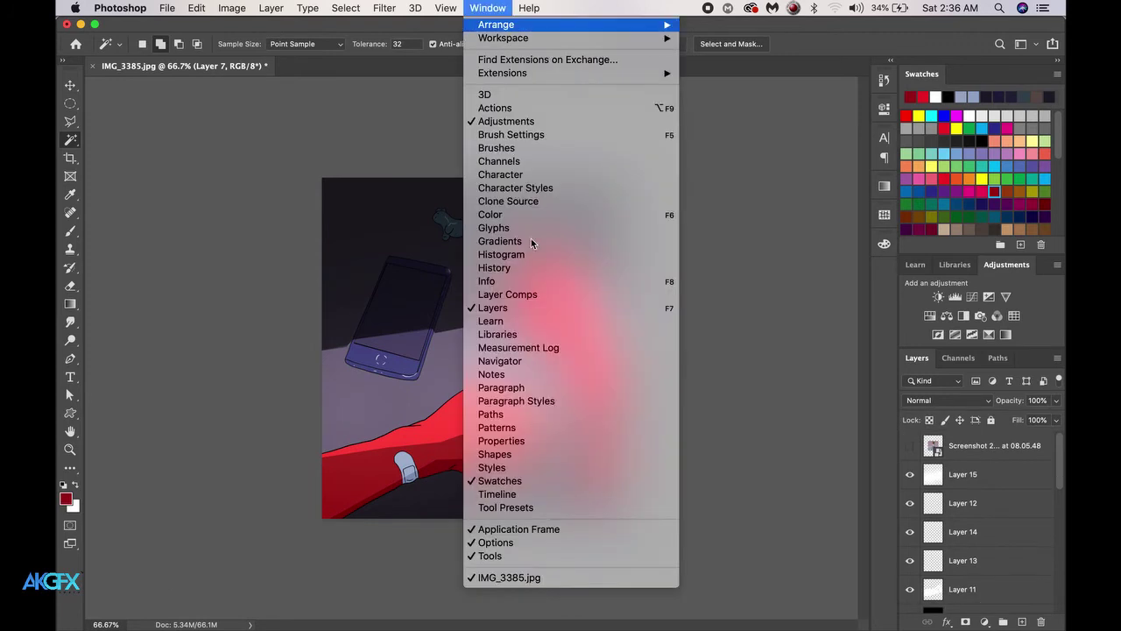
click(517, 495)
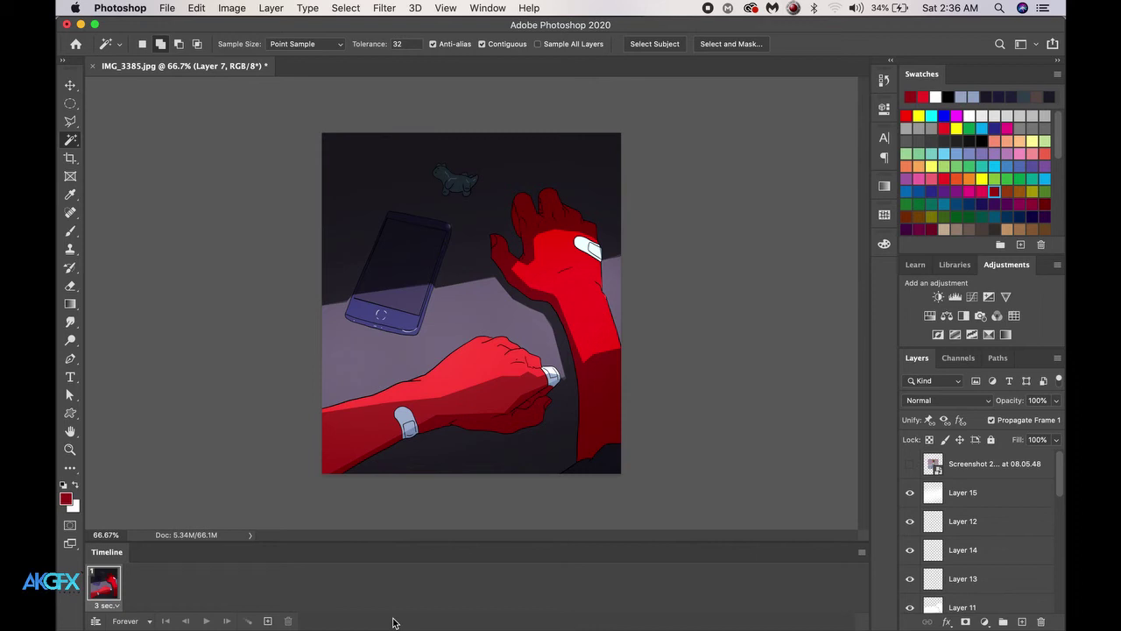
Set frame 1 to No Delay and duplicate it into three frames.
click(110, 606)
click(121, 493)
click(268, 621)
click(267, 621)
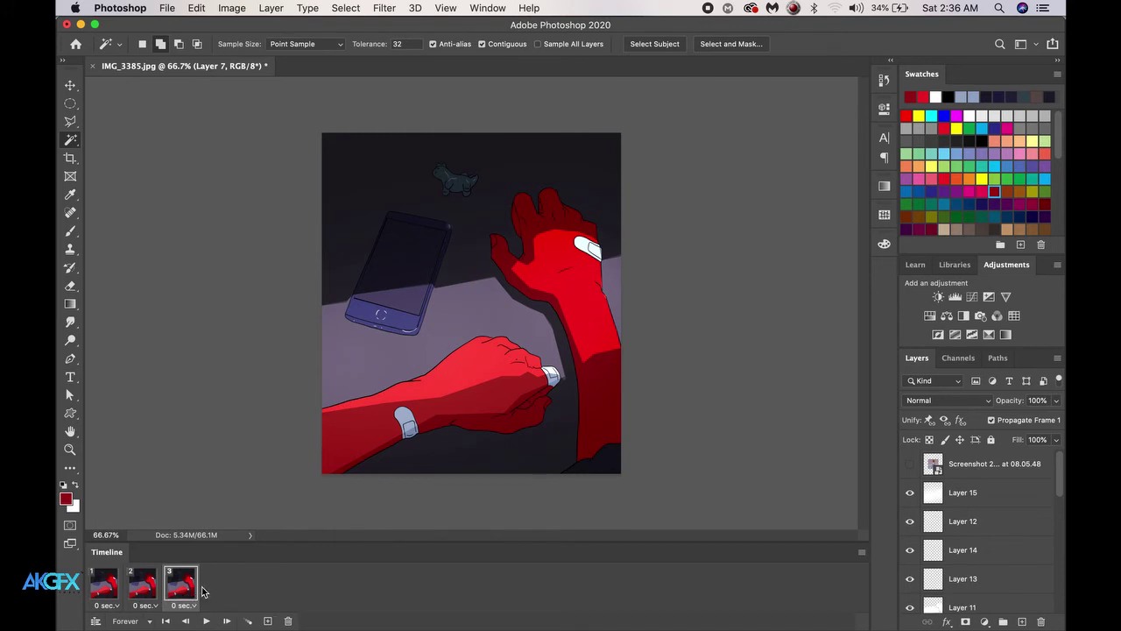
On frame 2, hide Layer 11 and Layer 15 so the scene goes dark.
click(144, 597)
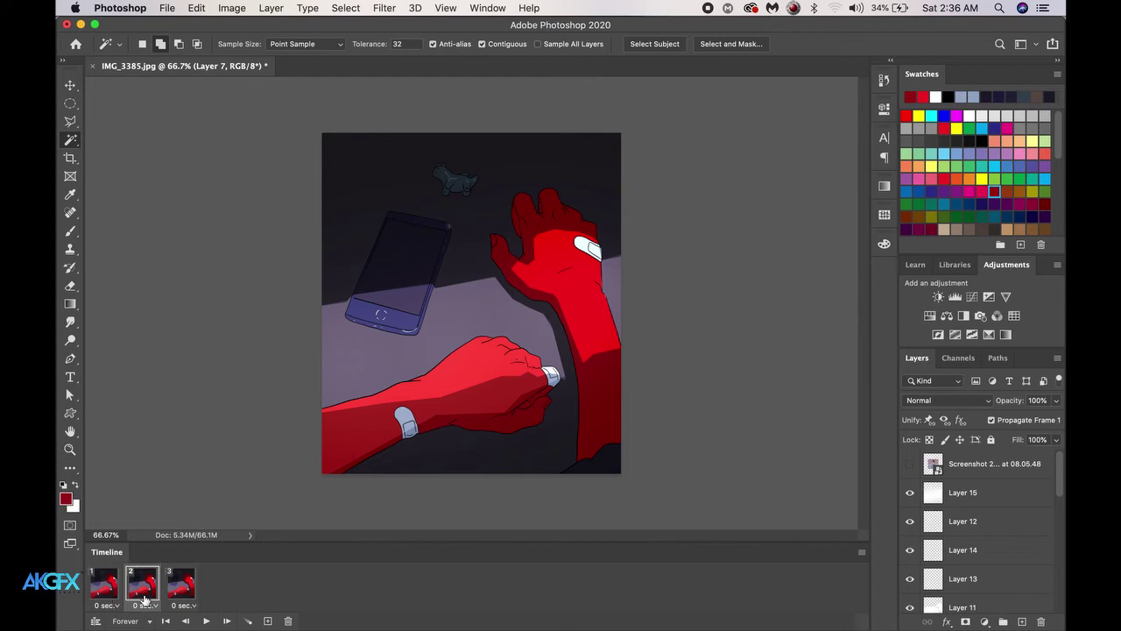
scroll(1003, 547, down, 2)
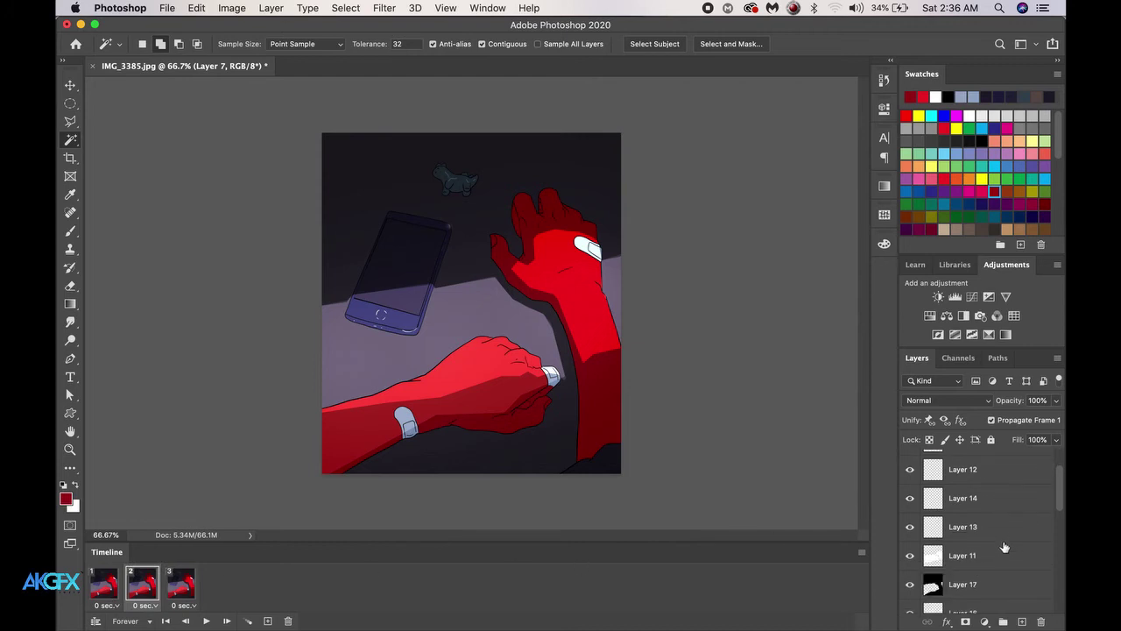
click(909, 555)
click(910, 471)
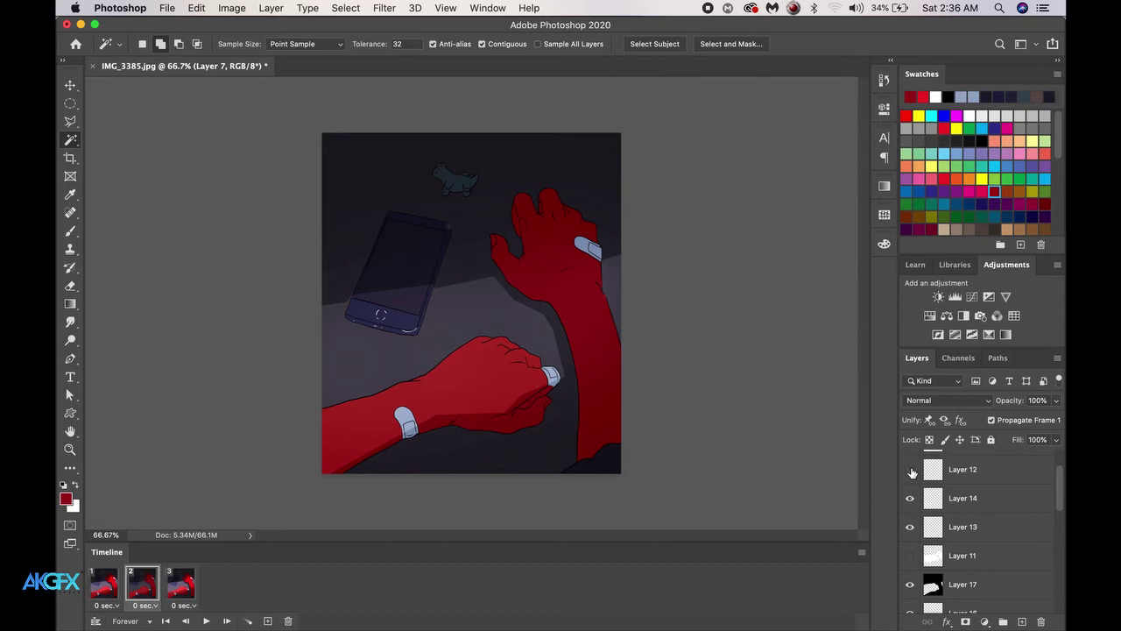
scroll(910, 508, up, 1)
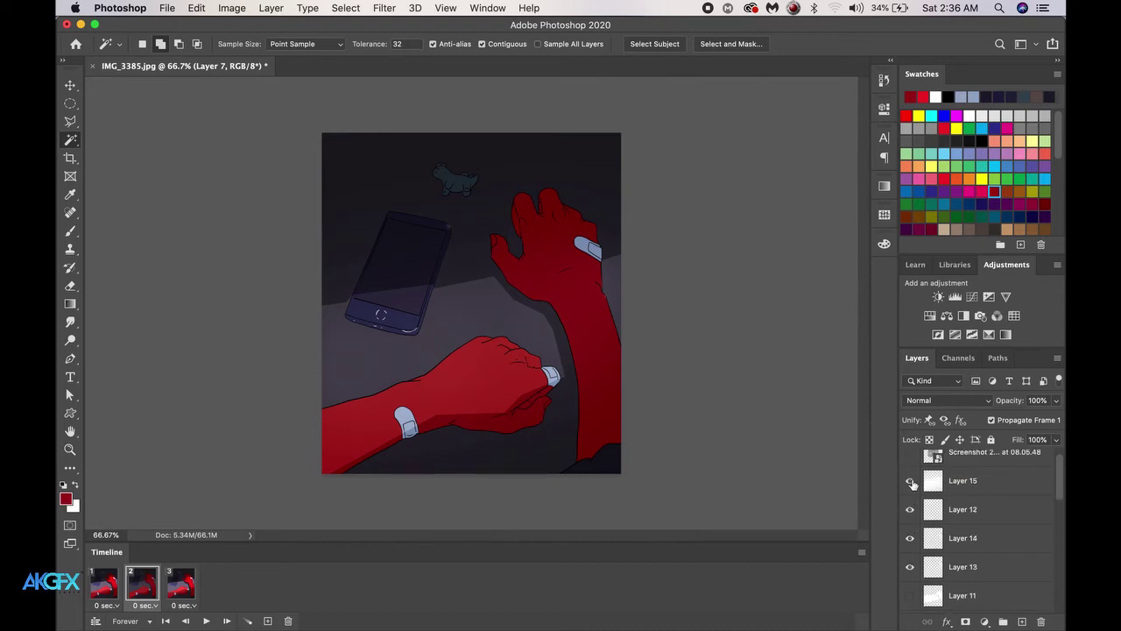
click(910, 480)
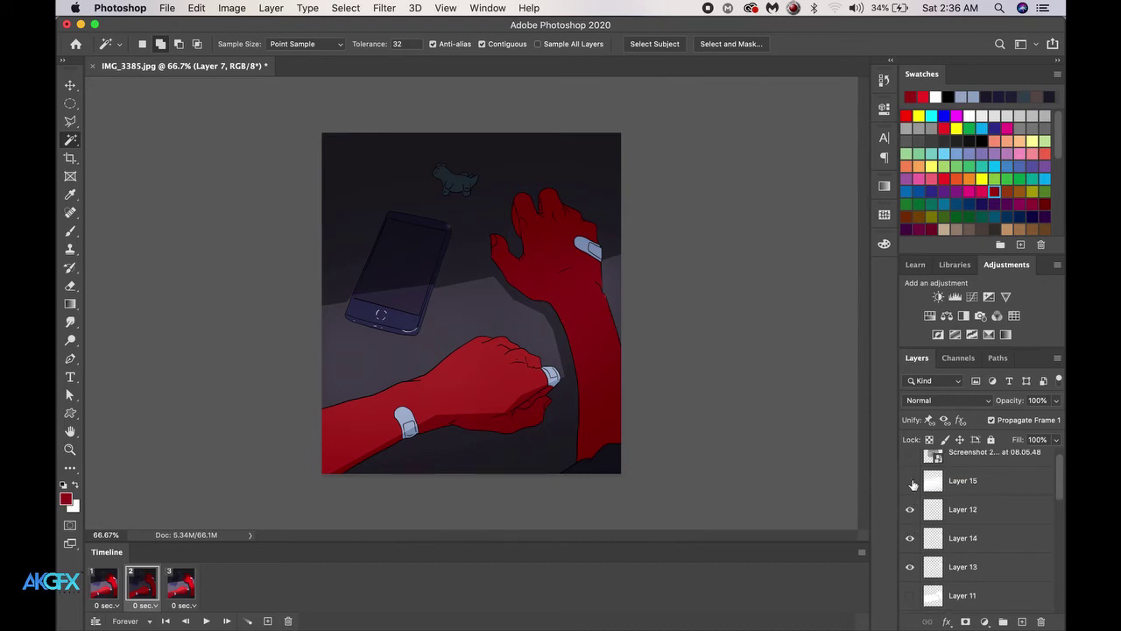
Check frames 1–3 alternate lit and dark, then duplicate to make frames 4 and 5.
click(116, 589)
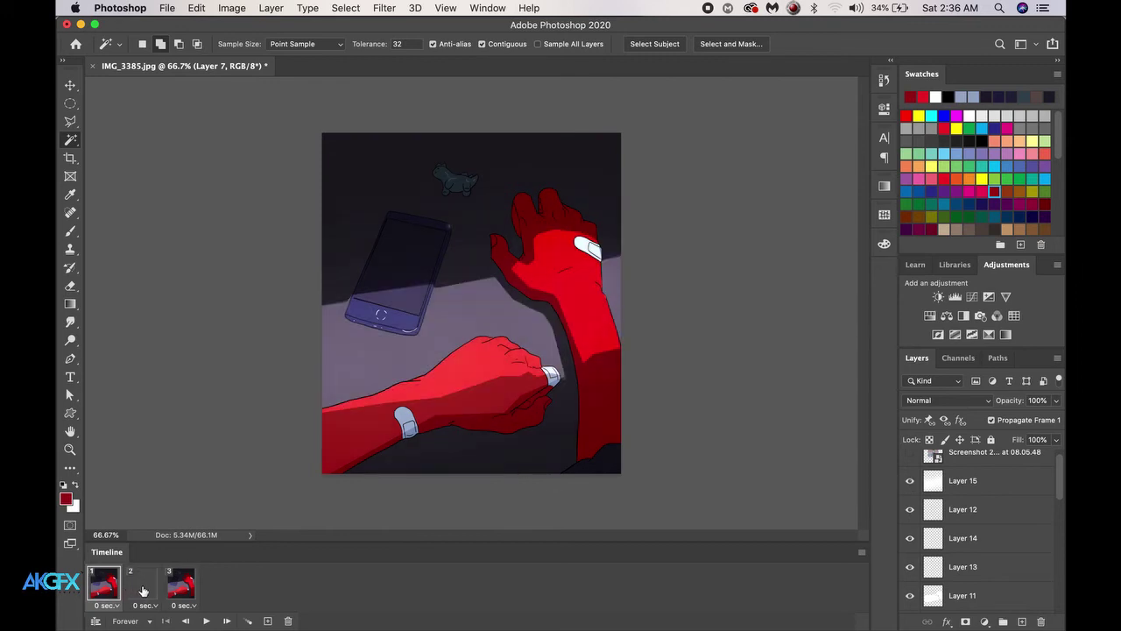
click(142, 589)
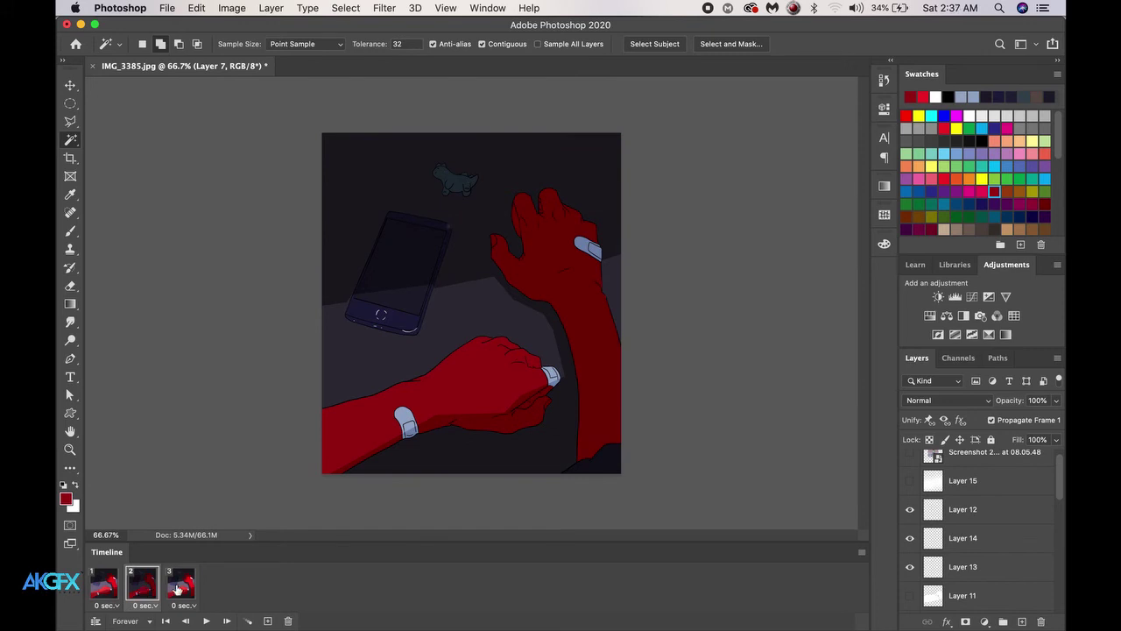
click(178, 588)
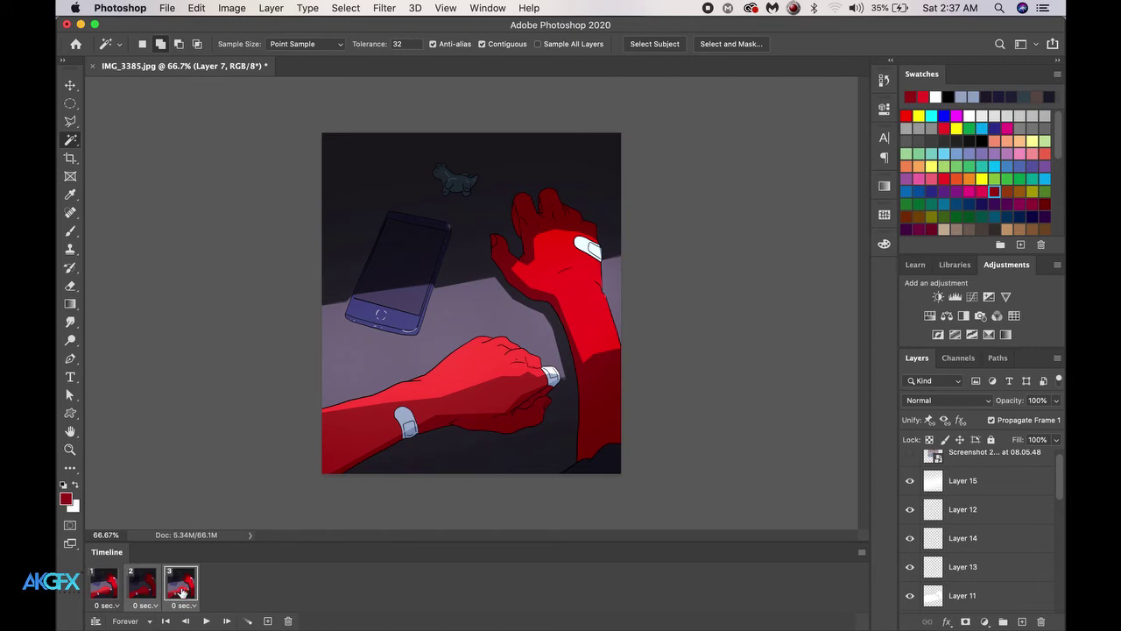
click(268, 620)
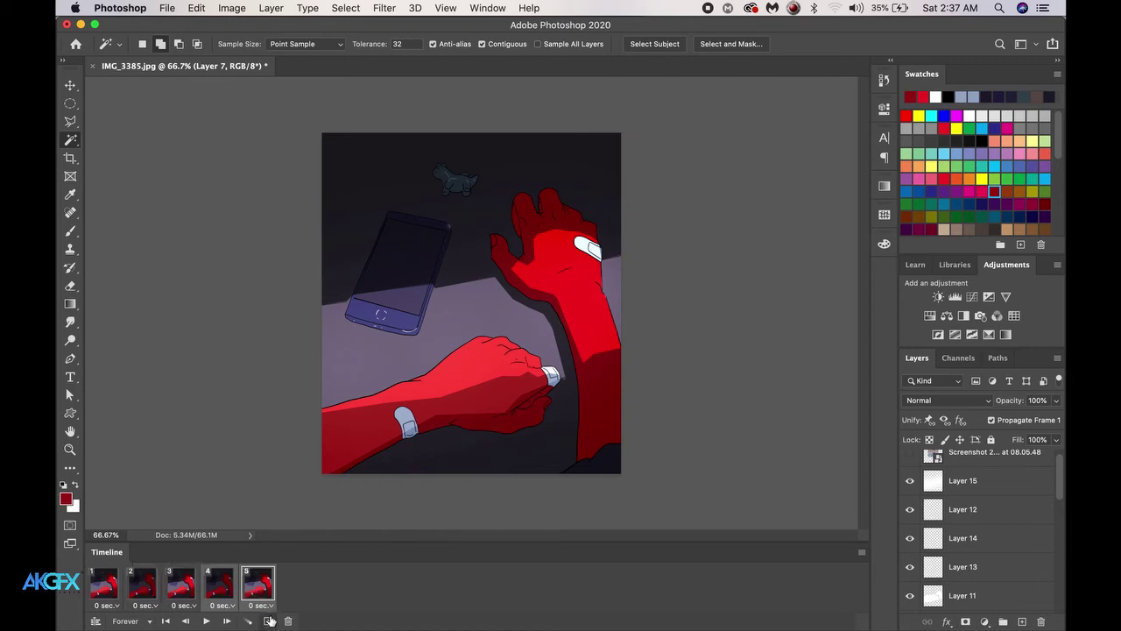
click(268, 620)
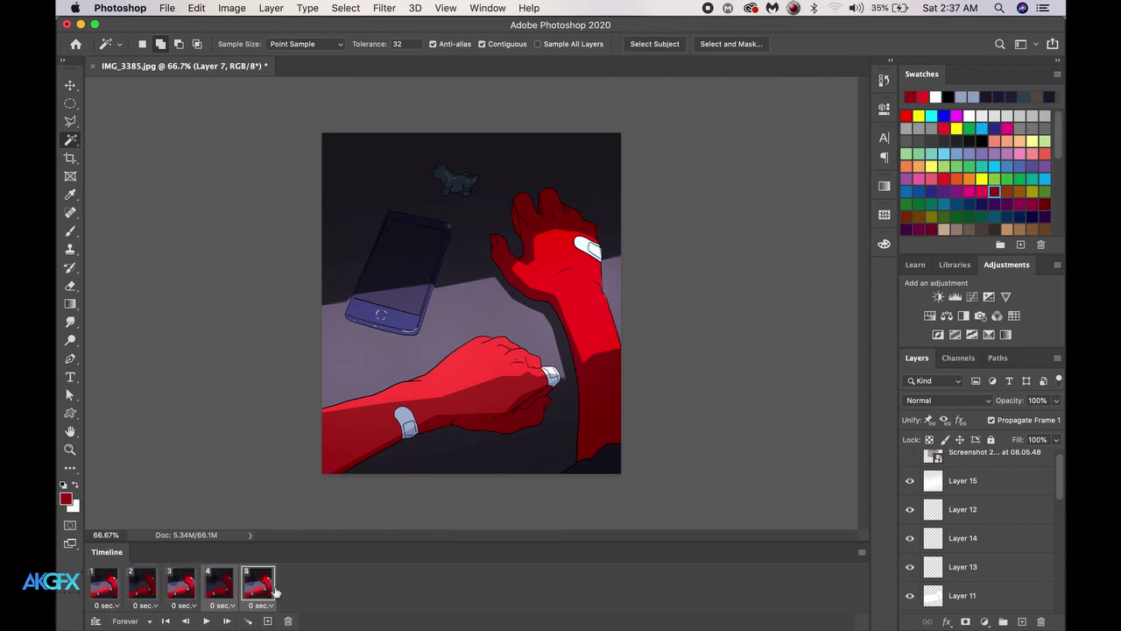
Set frame 1's delay to 1.0 second.
click(112, 607)
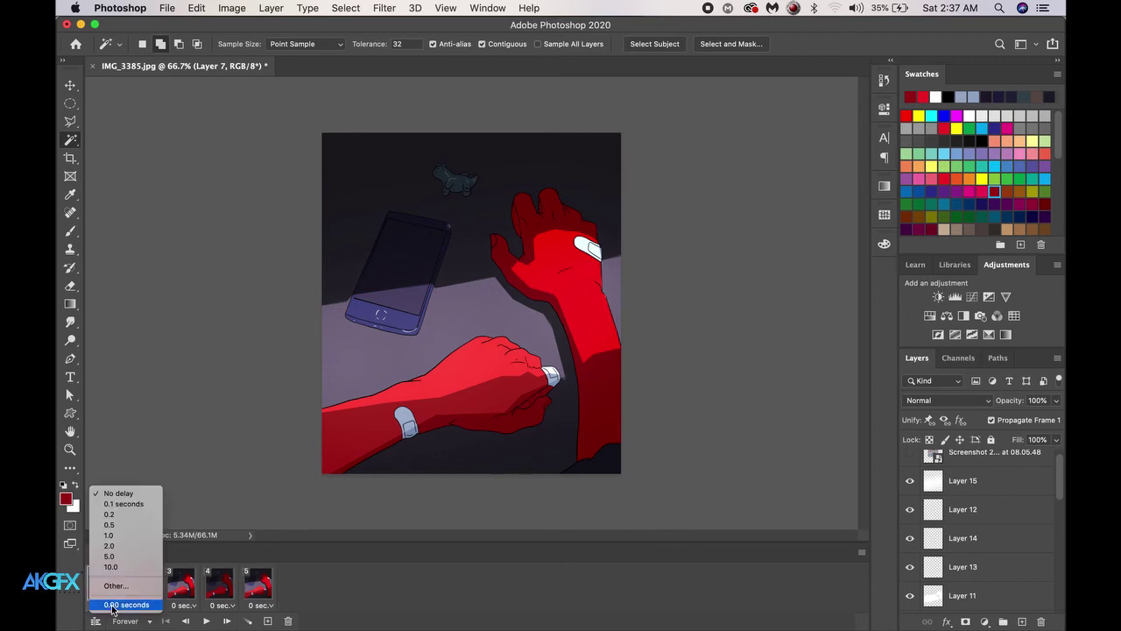
click(122, 535)
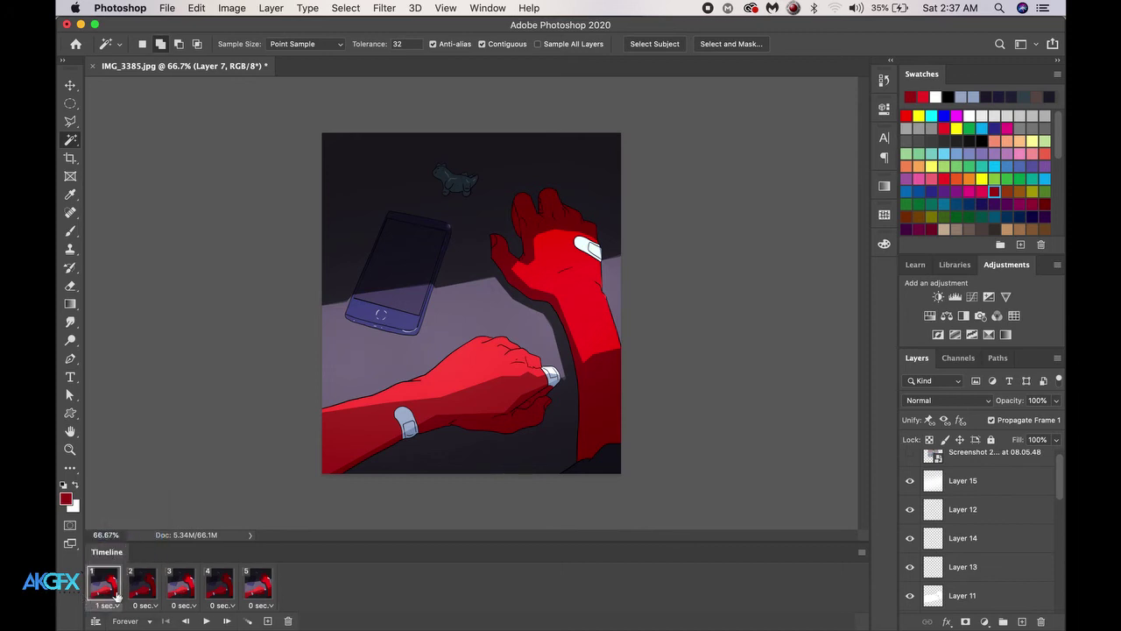
click(149, 583)
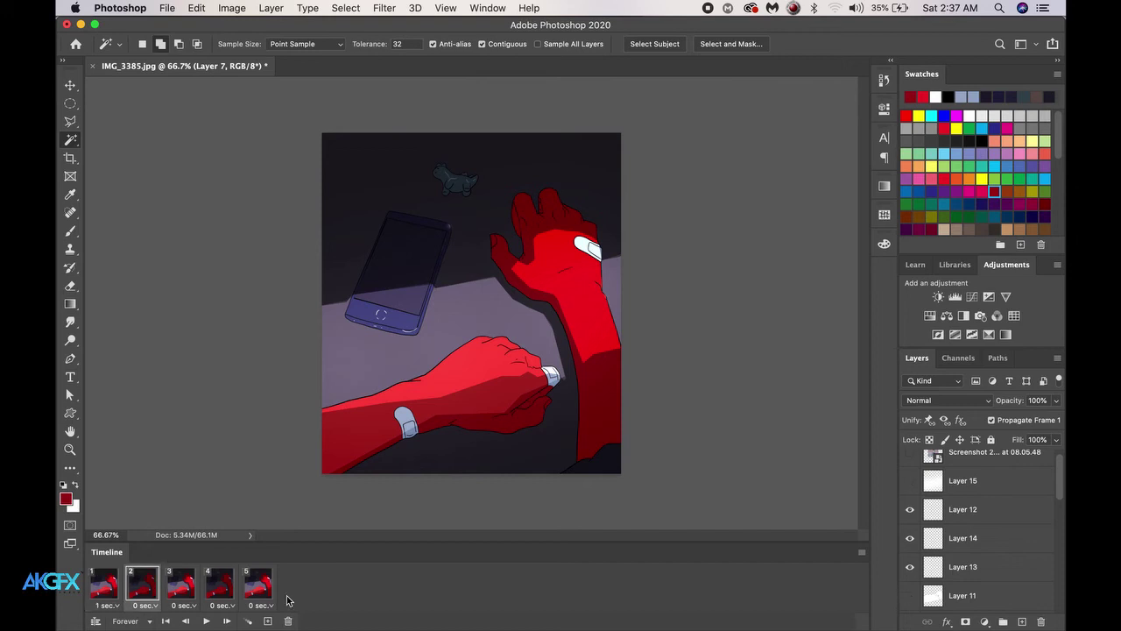
Play the light-flicker animation preview twice and stop it.
click(207, 621)
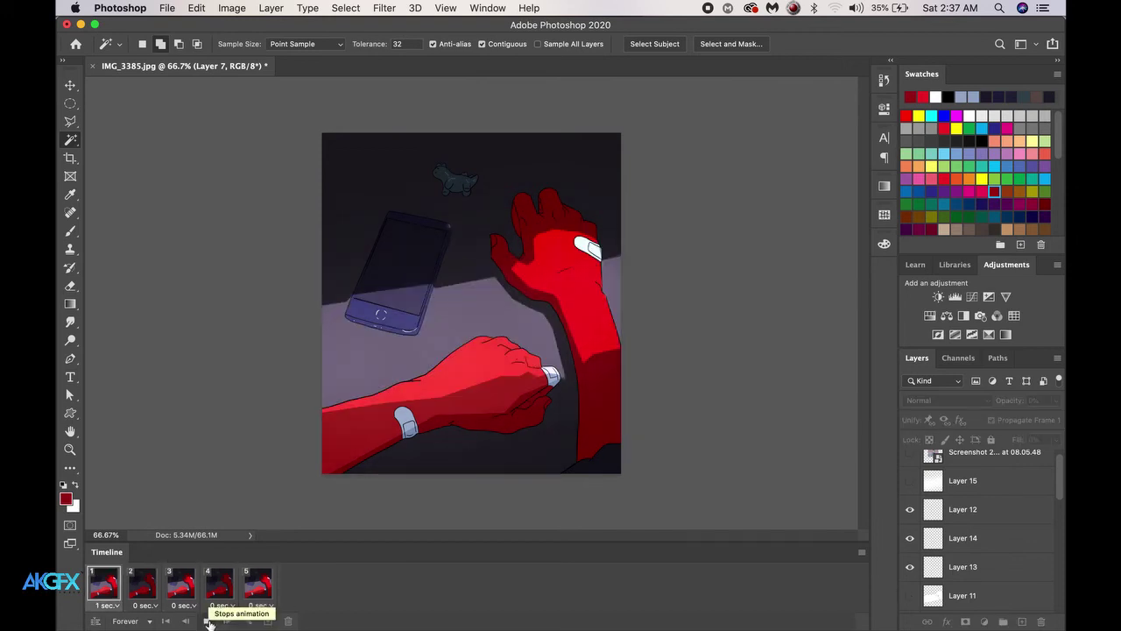
click(206, 621)
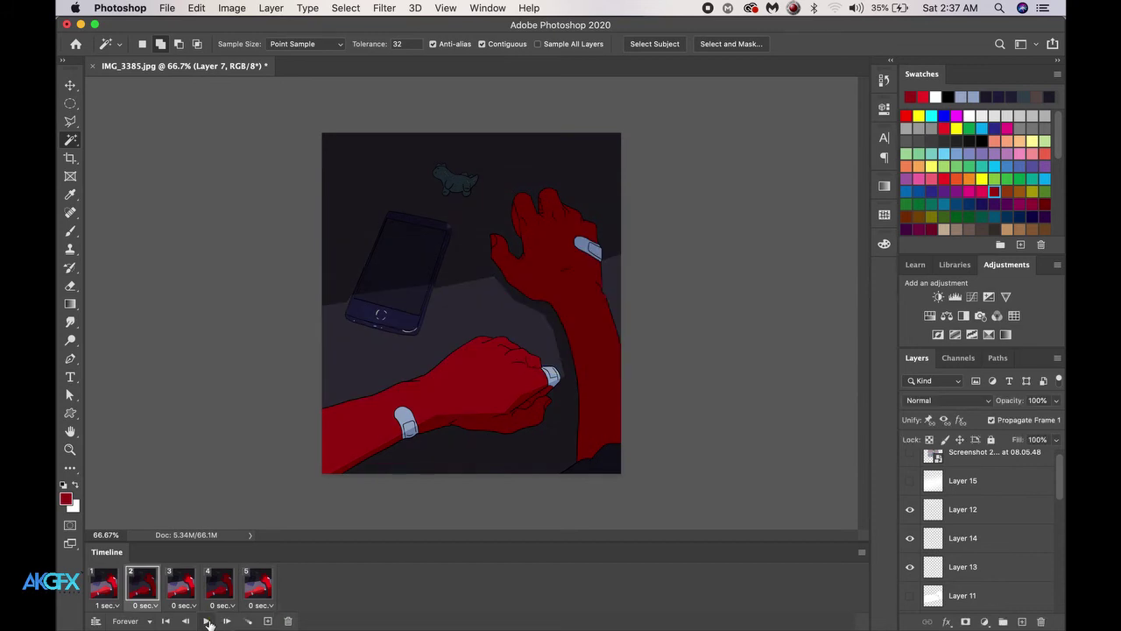
click(207, 621)
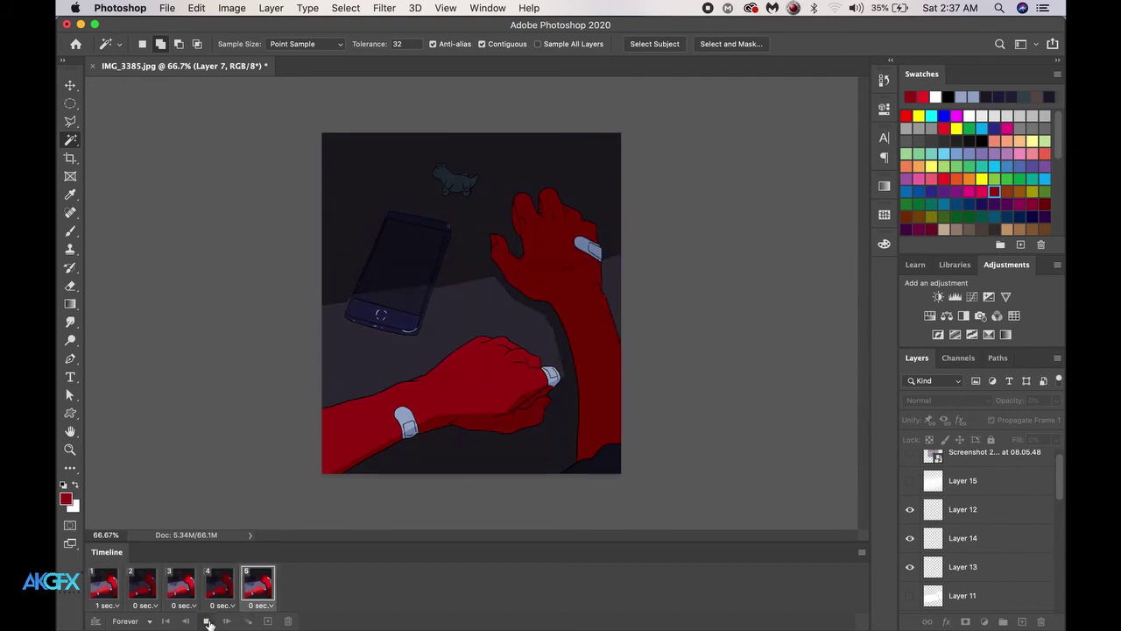
click(207, 621)
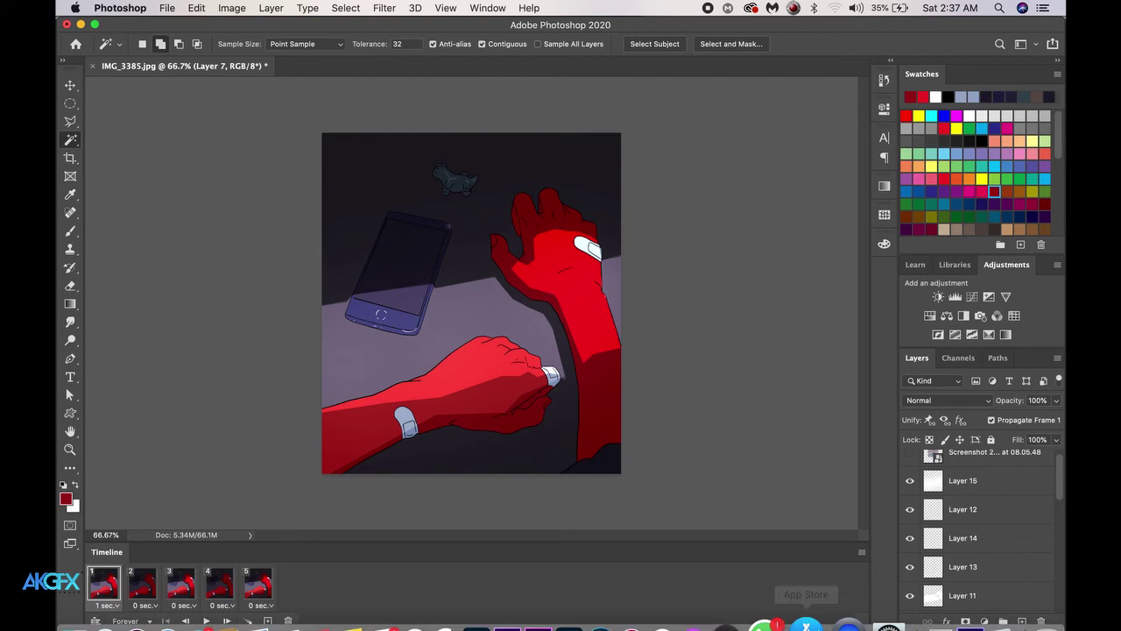
Open handanimation.mp4 in QuickTime, play the reference, and close its window.
mouse_move(788, 626)
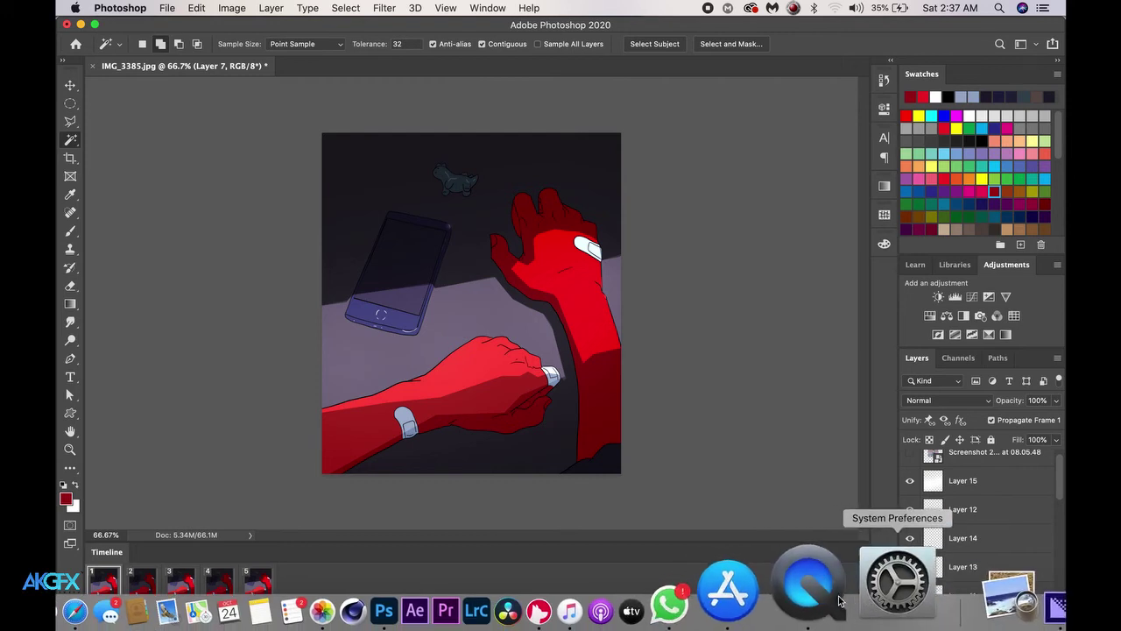
click(836, 595)
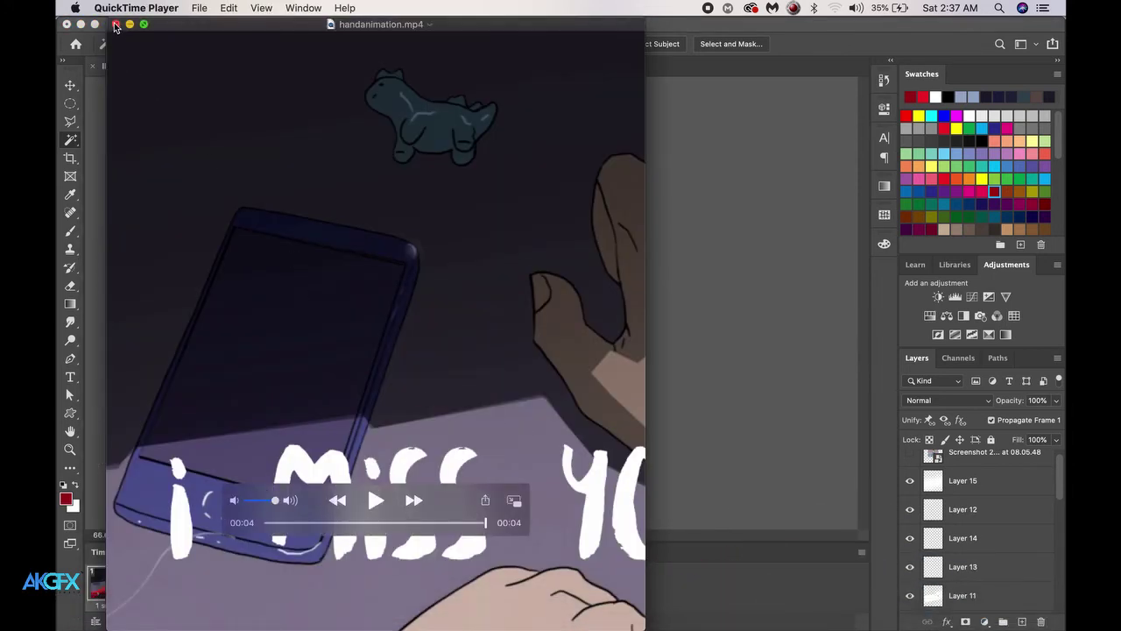
key(space)
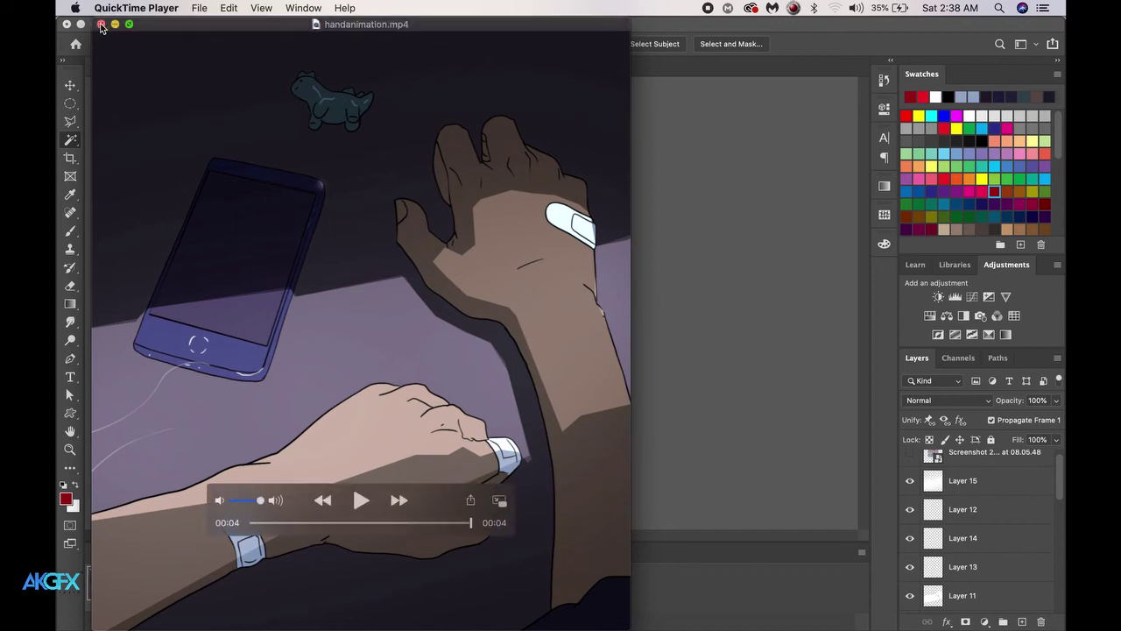
click(101, 25)
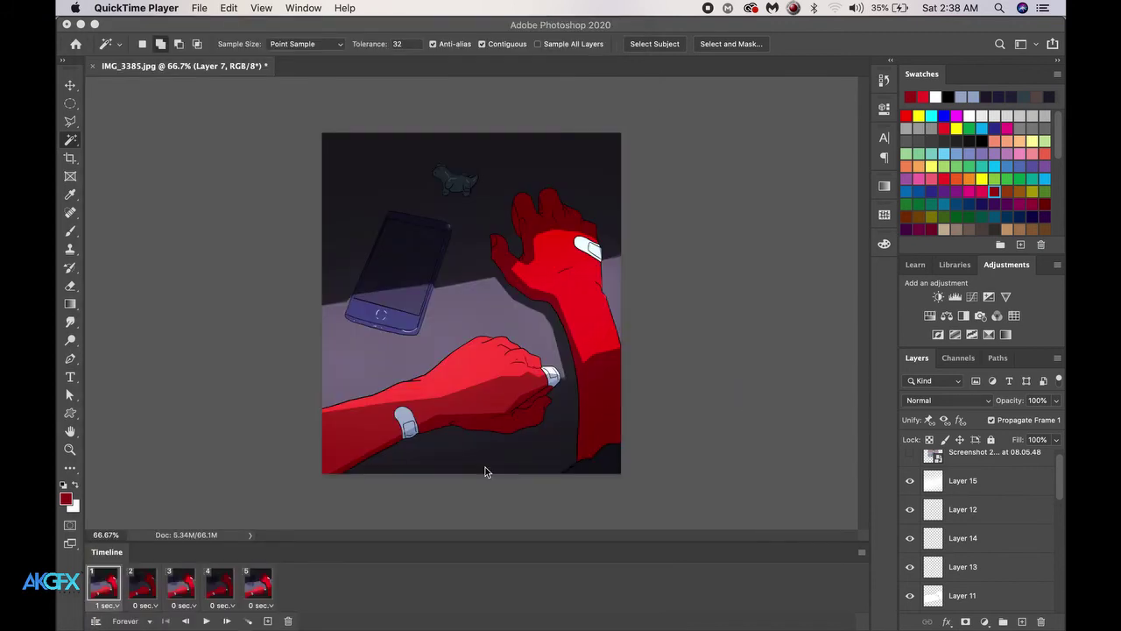
Duplicate frame 5 three times to create frames 6, 7 and 8.
click(260, 589)
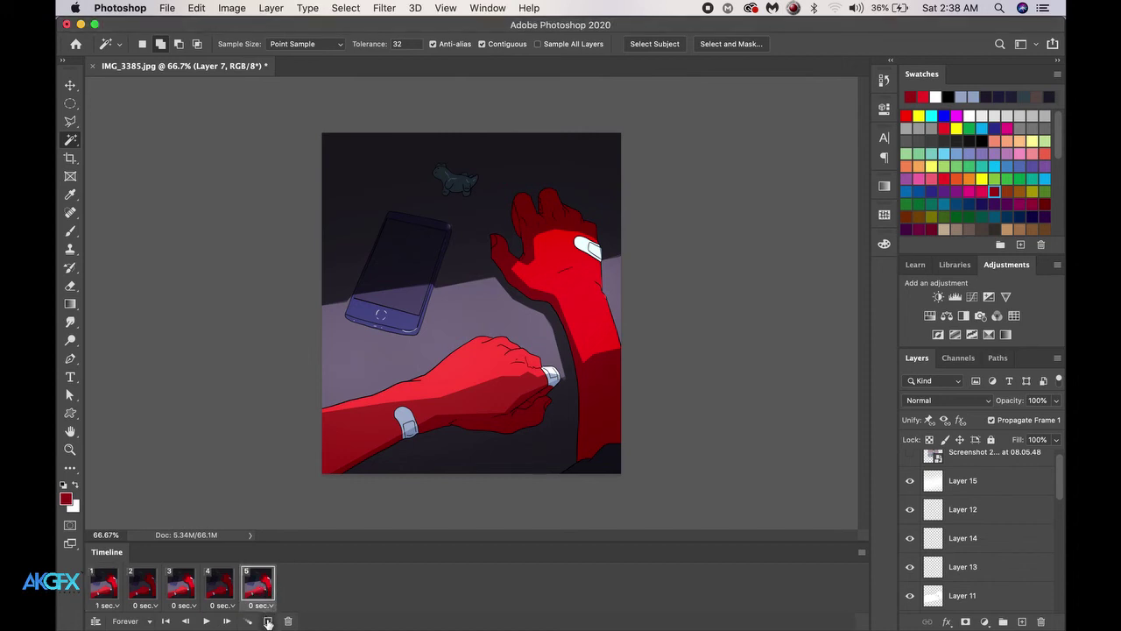
click(268, 621)
click(268, 621)
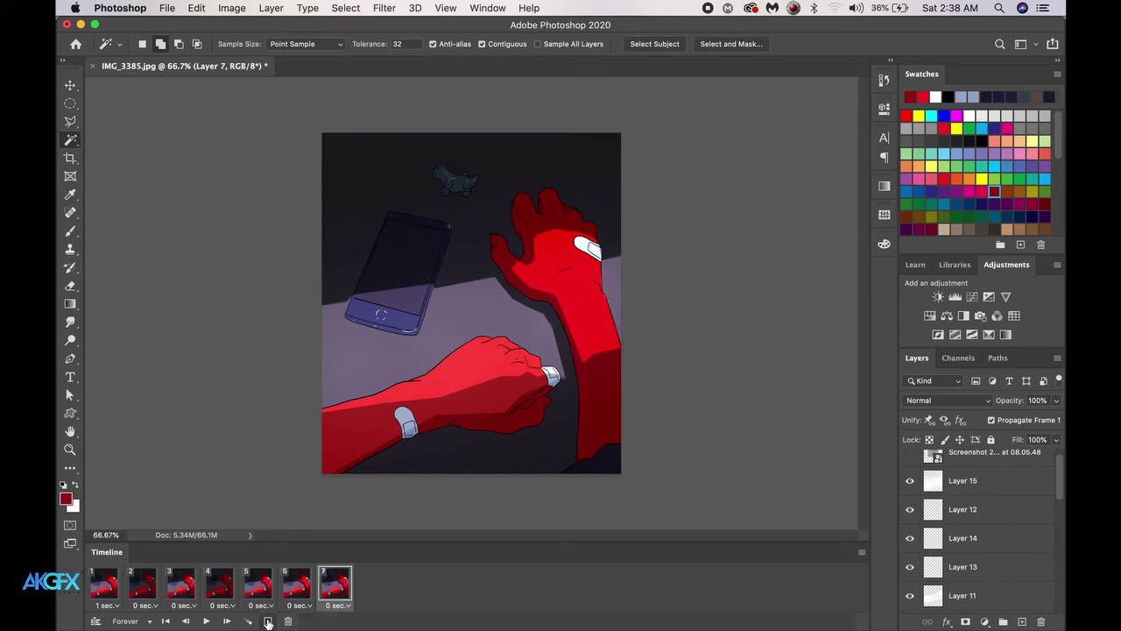
click(268, 621)
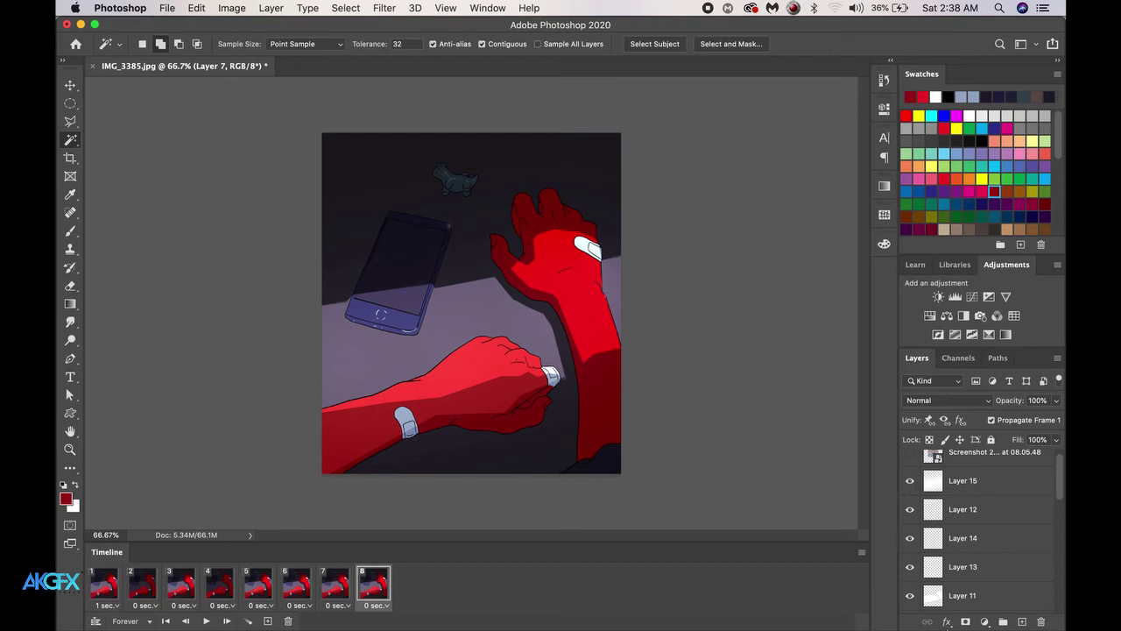
On frame 6, add a new empty Layer 20 above Layer 15.
mouse_move(920, 624)
click(300, 595)
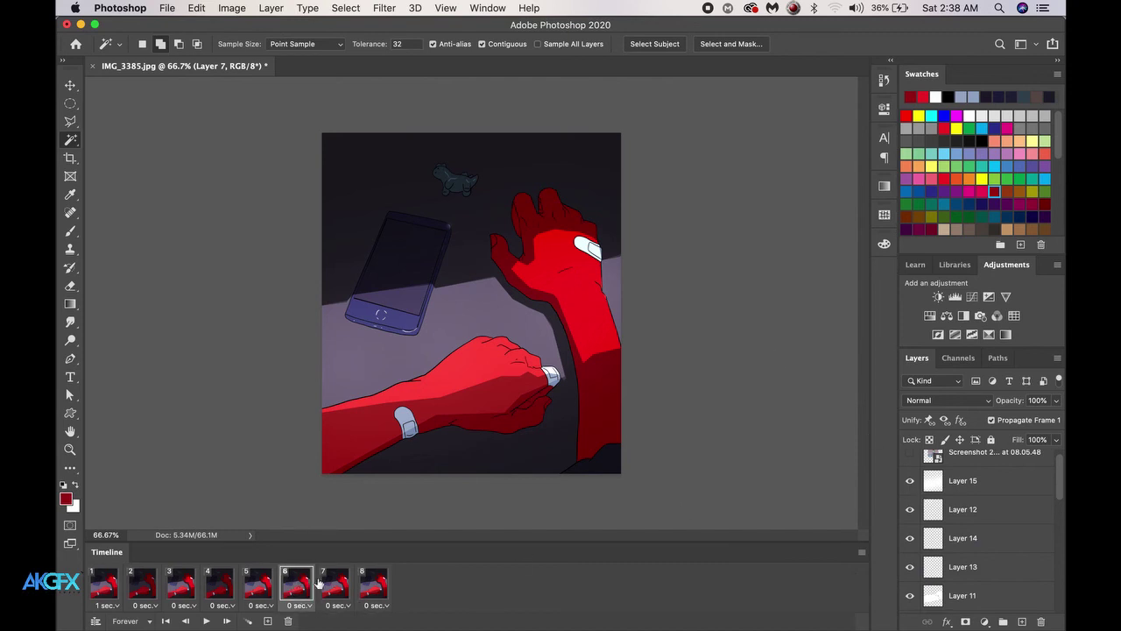
click(978, 486)
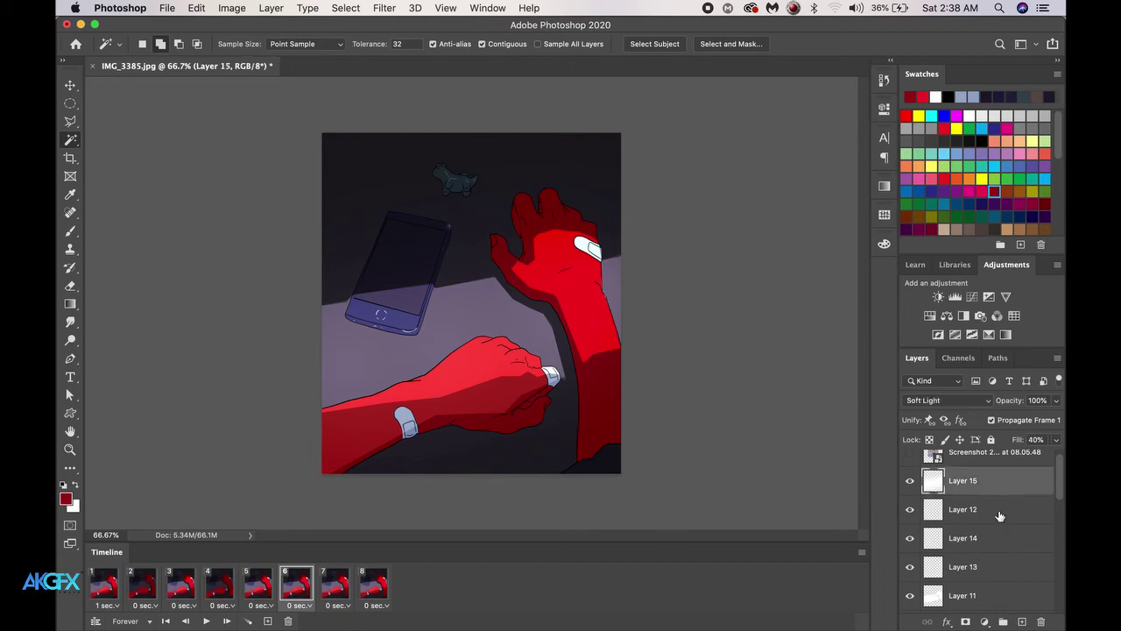
click(1022, 621)
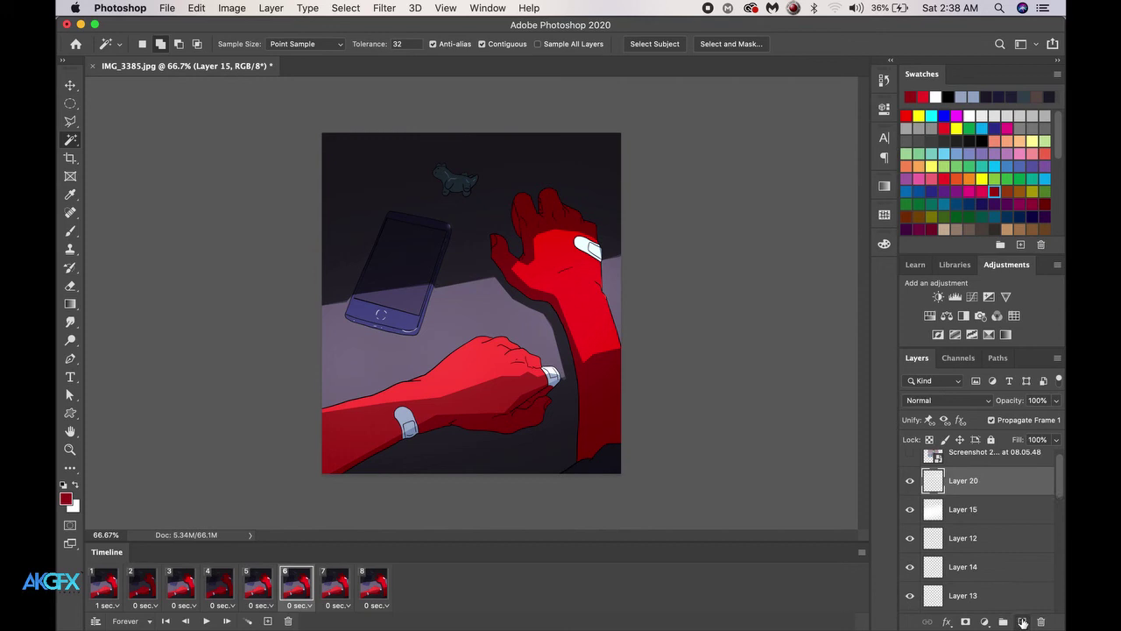
Paint a white wind stroke on frame 6, then a white wrist curve on a new frame 7 layer.
click(70, 230)
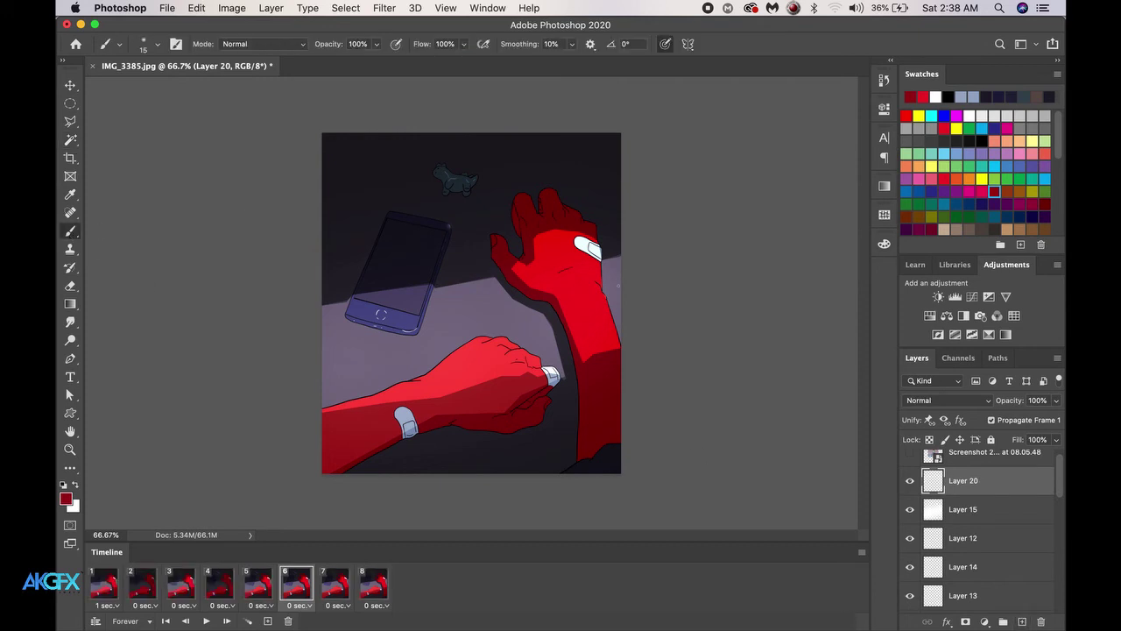
click(75, 484)
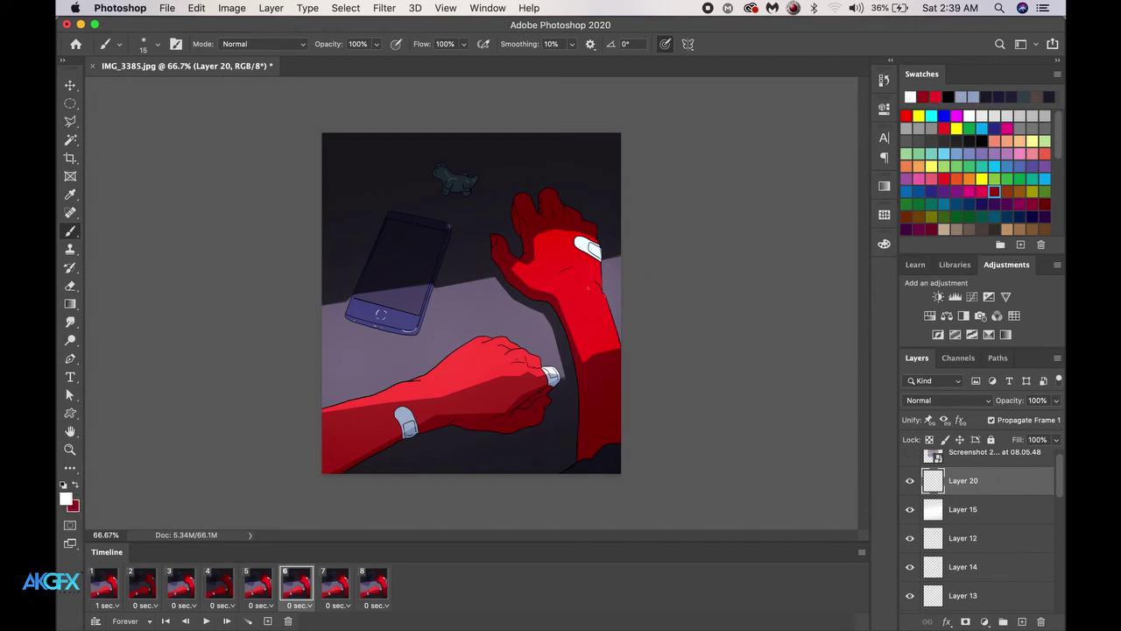
mouse_move(616, 272)
mouse_down()
mouse_move(557, 287)
mouse_move(599, 294)
mouse_move(548, 313)
mouse_up()
click(333, 589)
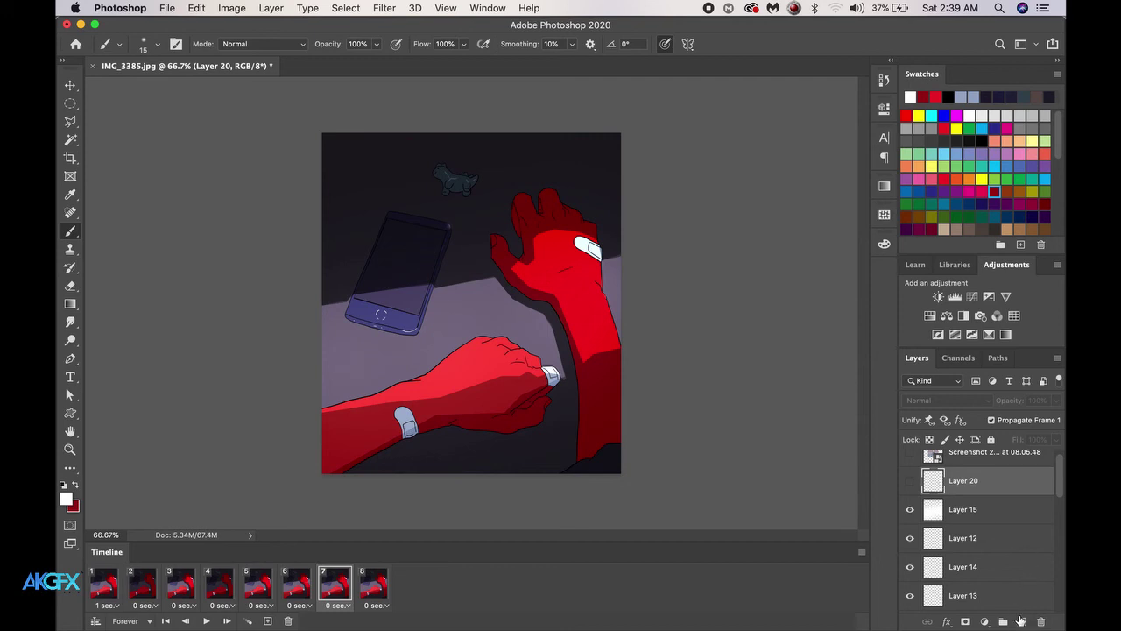
click(1021, 621)
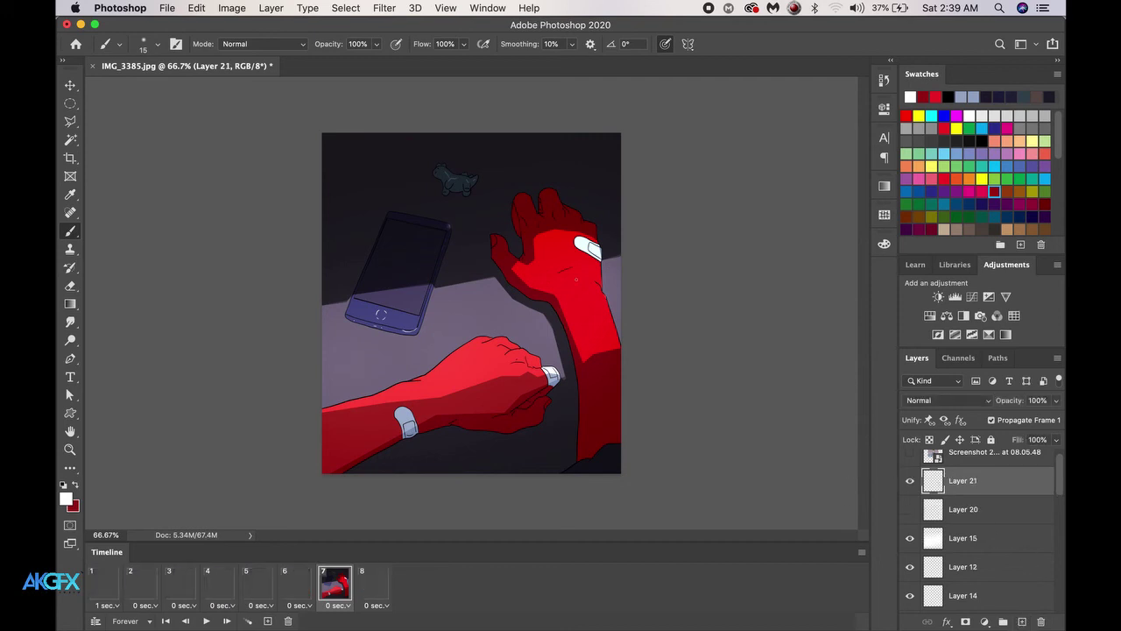
mouse_move(621, 256)
mouse_down()
mouse_move(522, 332)
mouse_move(382, 369)
mouse_move(383, 388)
mouse_up()
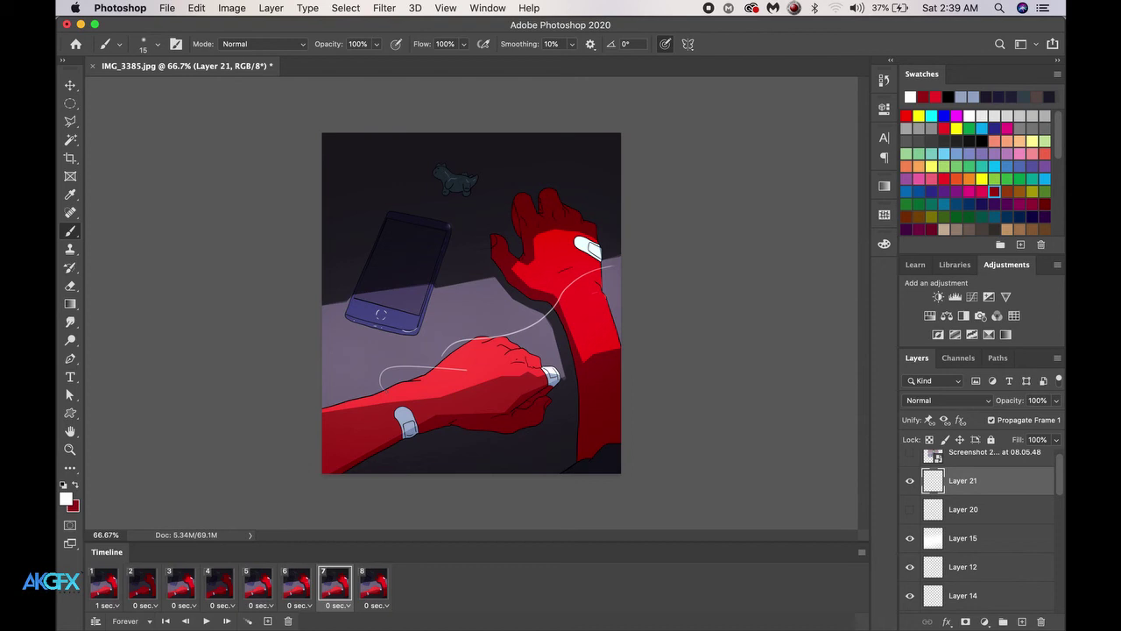
Add two white wind strokes on a new layer for frame 8 and play the animation.
click(382, 590)
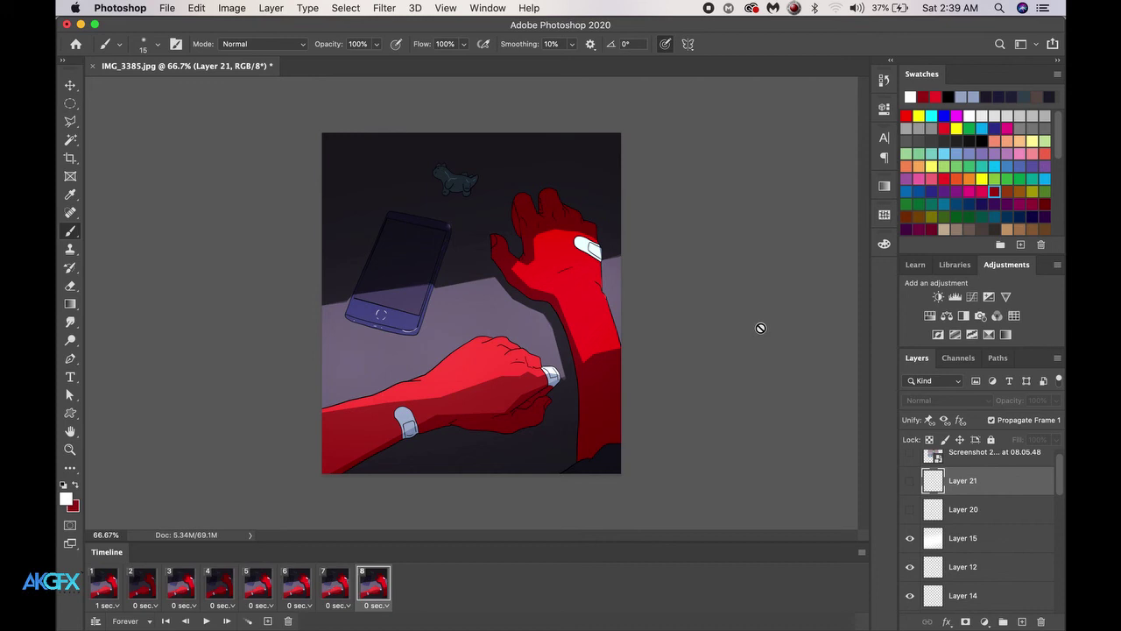
click(1021, 621)
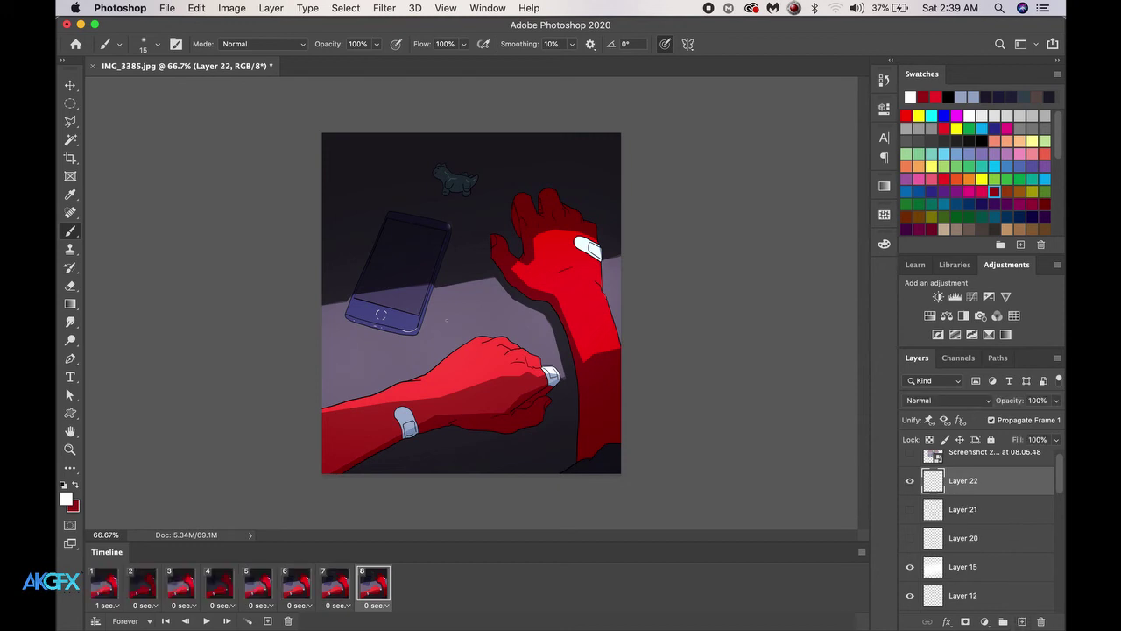
mouse_move(485, 283)
mouse_down()
mouse_move(439, 324)
mouse_move(315, 343)
mouse_up()
drag(449, 345, 321, 377)
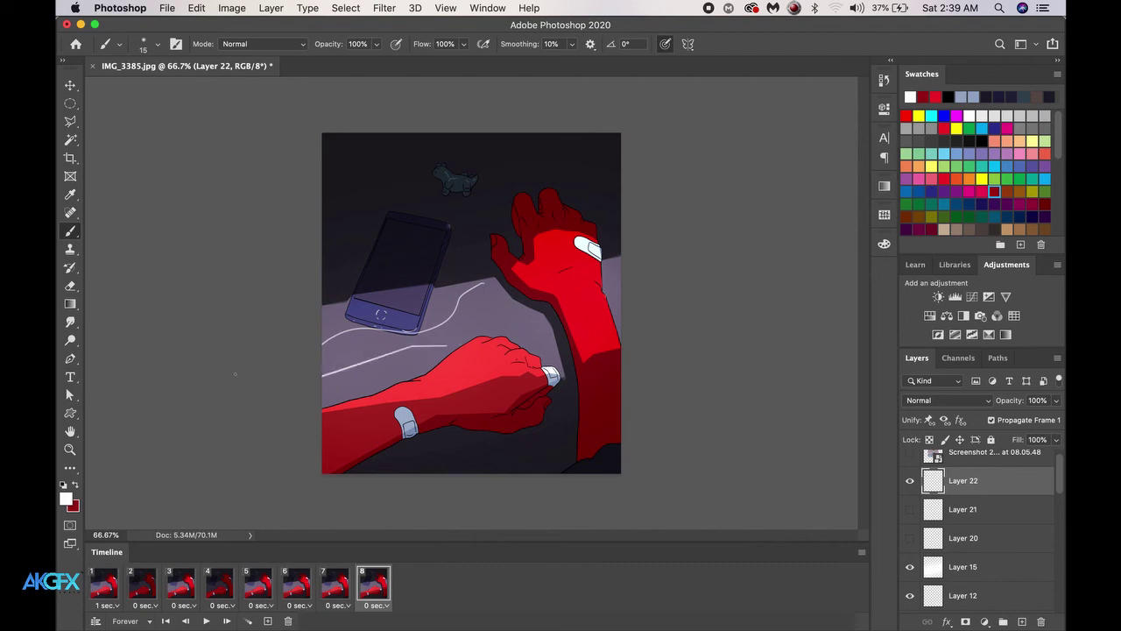
key(space)
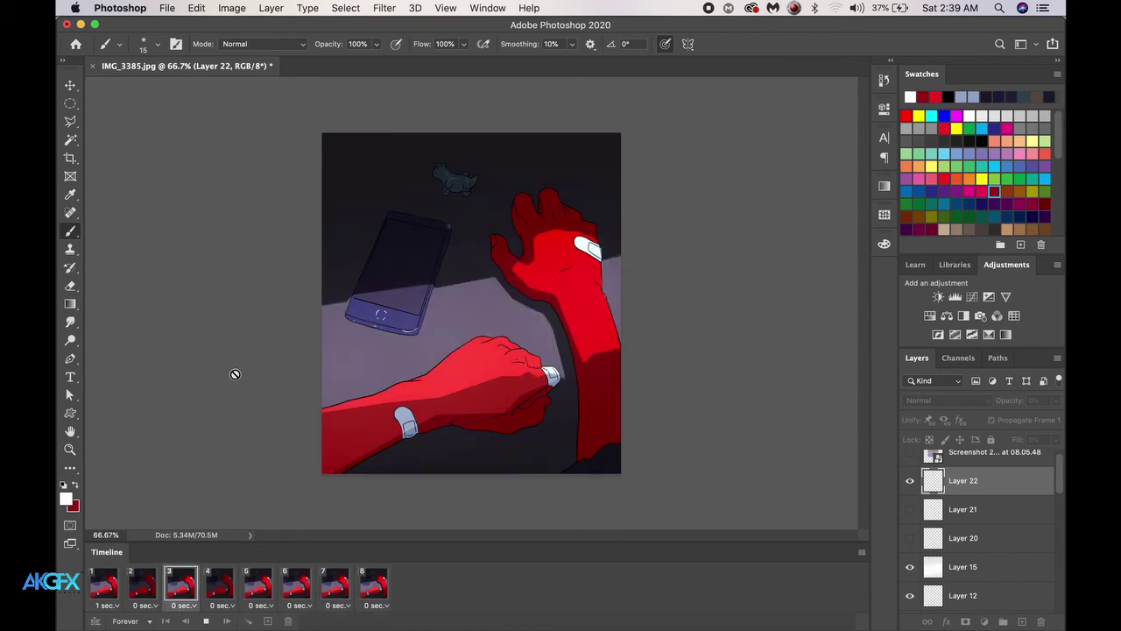
Stop the animation playback, leaving the timeline on frame 3.
key(space)
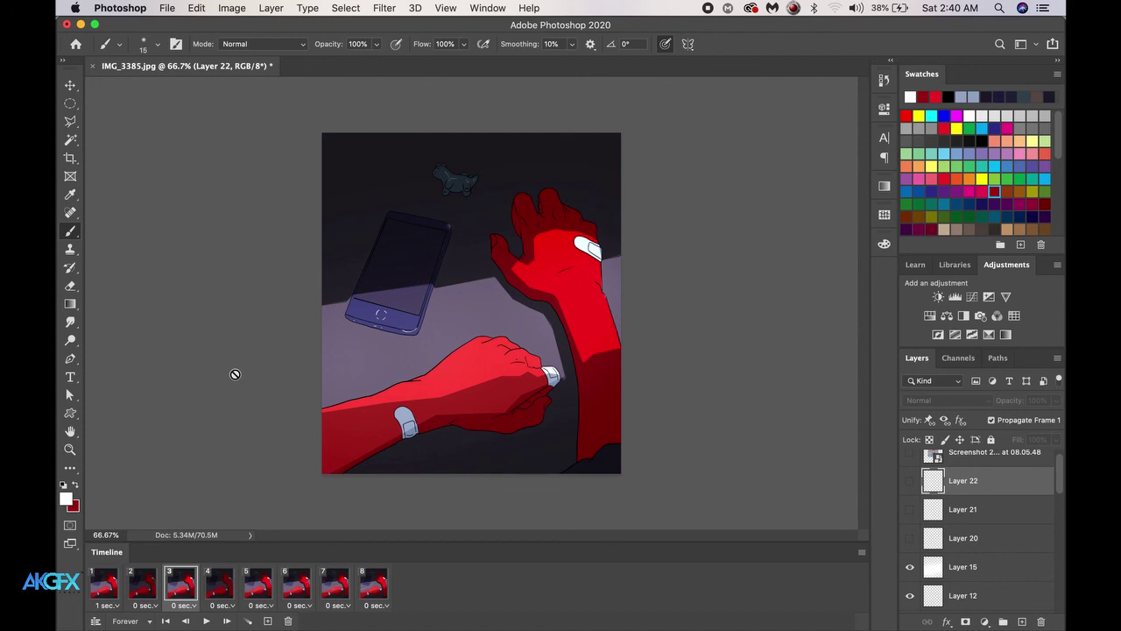
Open aisha2.jpg from the Desktop folder in Preview using Finder.
mouse_move(105, 613)
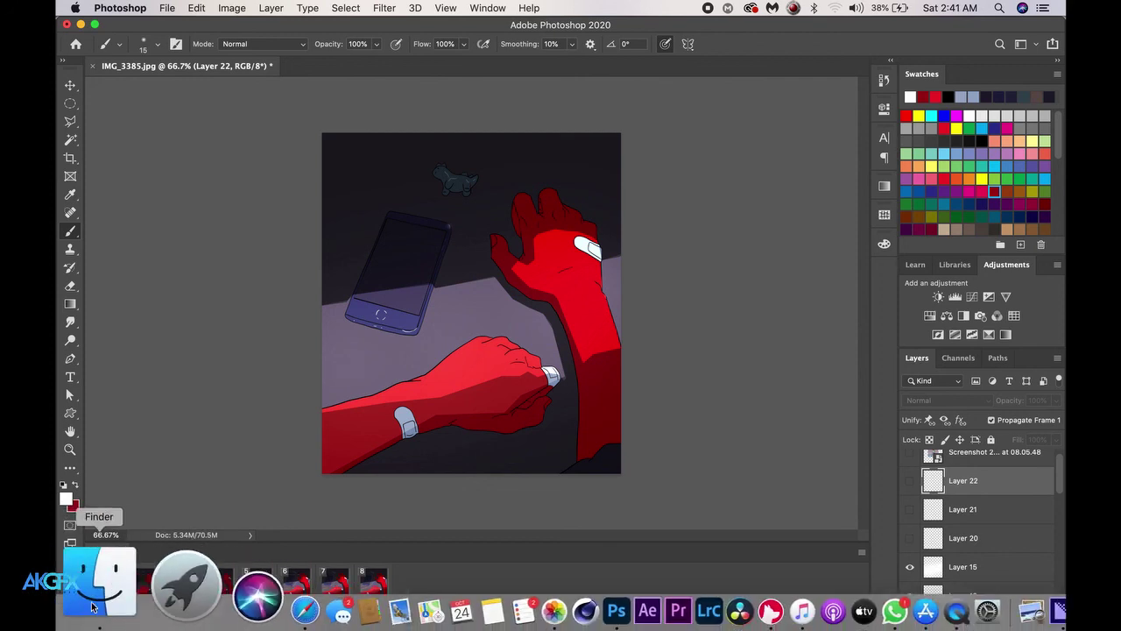
click(106, 595)
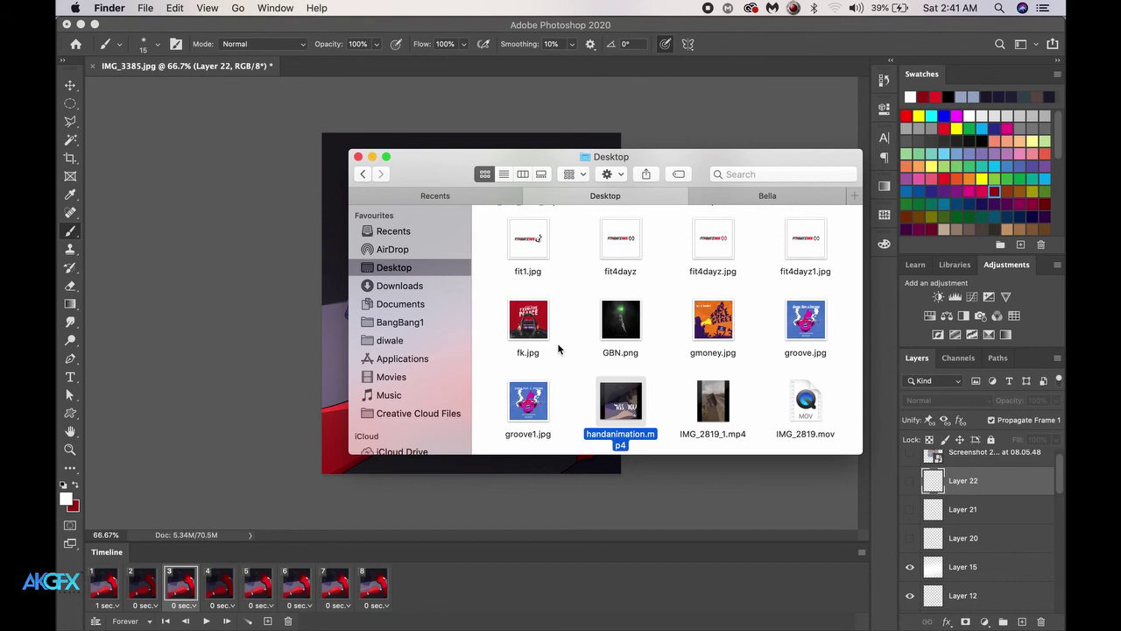
scroll(718, 320, up, 5)
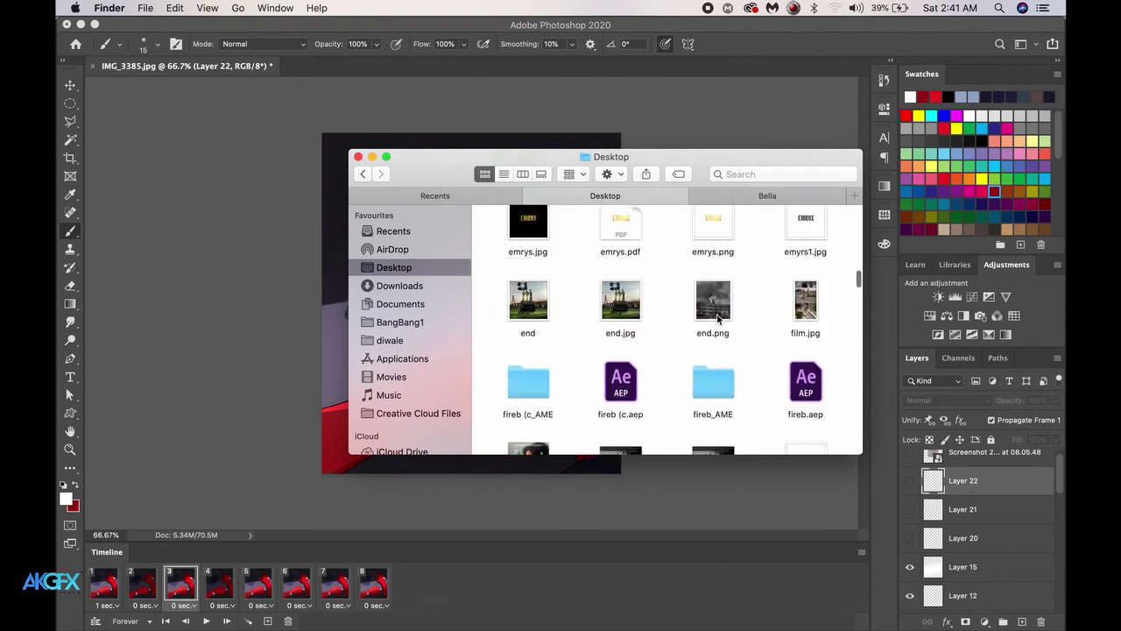
scroll(718, 321, up, 10)
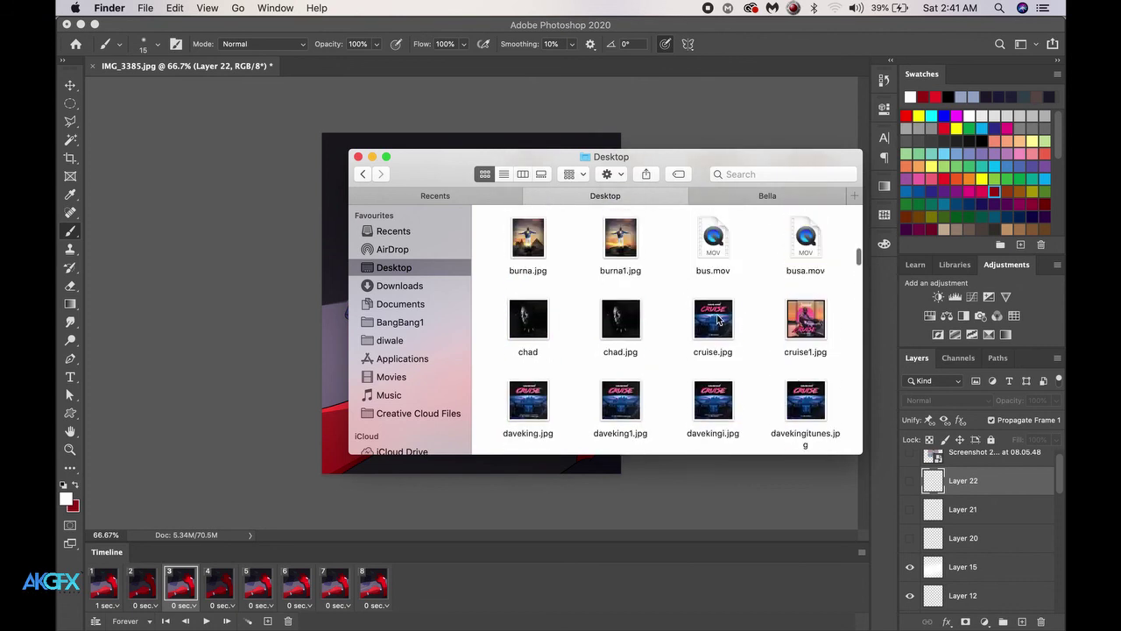
scroll(718, 320, up, 10)
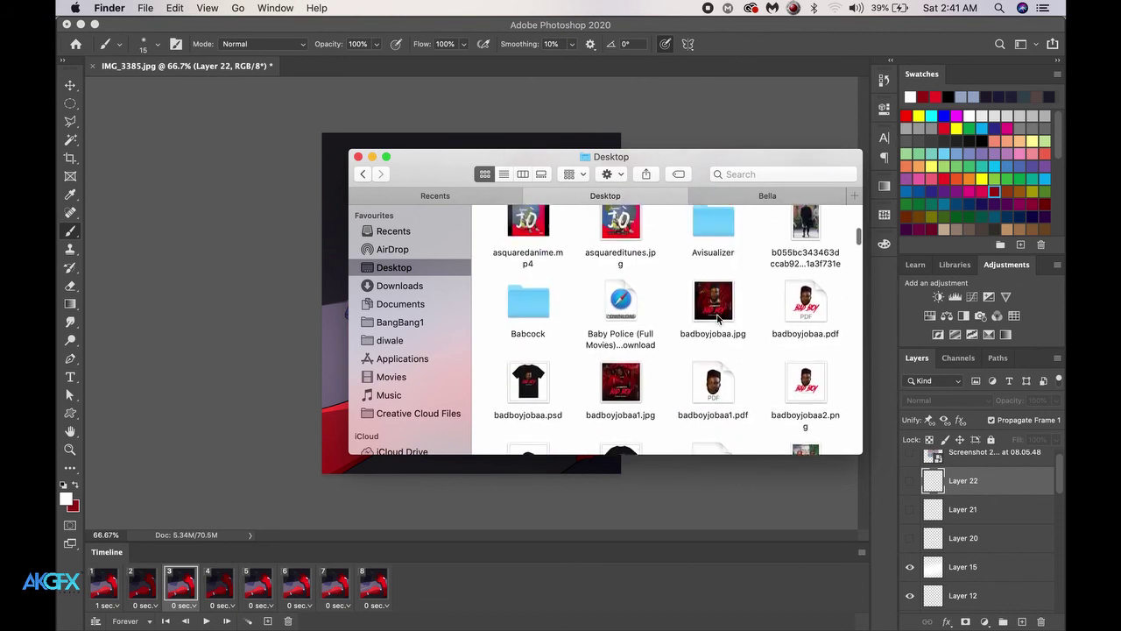
scroll(718, 320, up, 10)
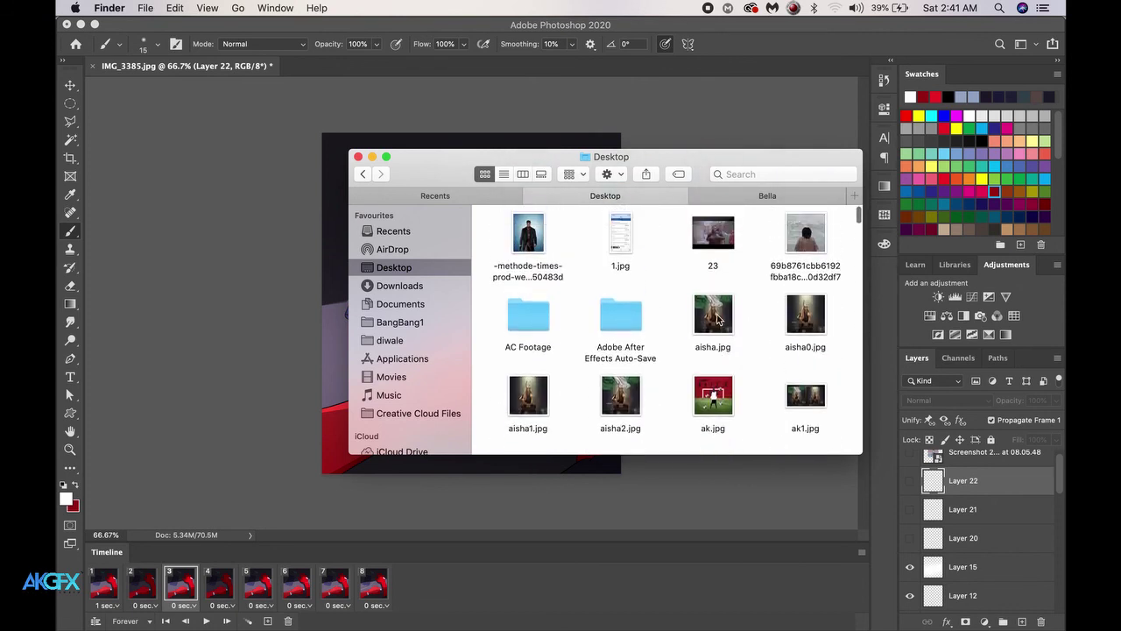
click(623, 399)
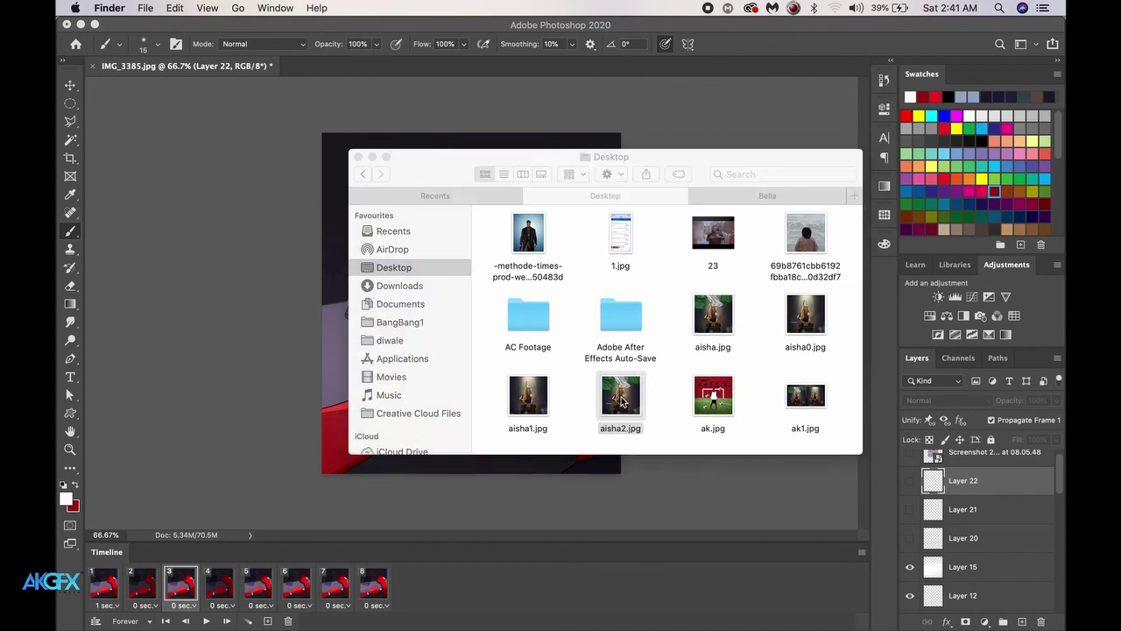
double_click(622, 398)
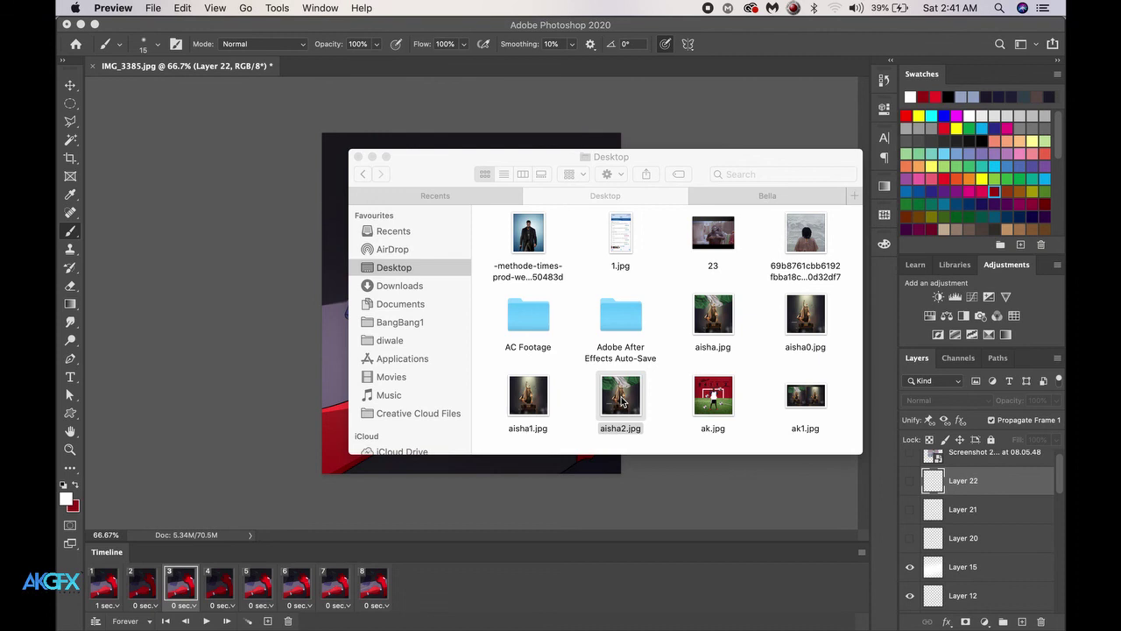